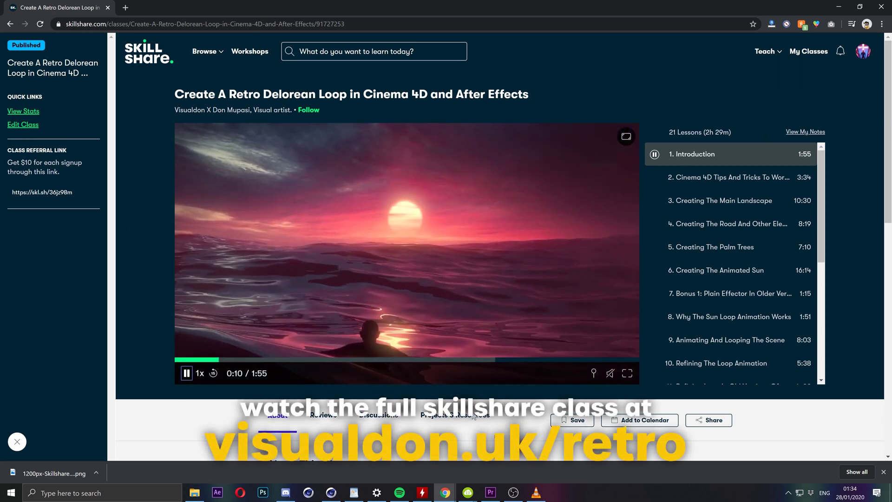
Bring the paused VLC window with delorean.mp4 in front of the Skillshare class page.
{"action": "key", "text": "alt+Tab"}
Play the delorean.mp4 clip, pause it at 00:06, then resume playback.
{"action": "left_click", "coordinate": [235, 402]}
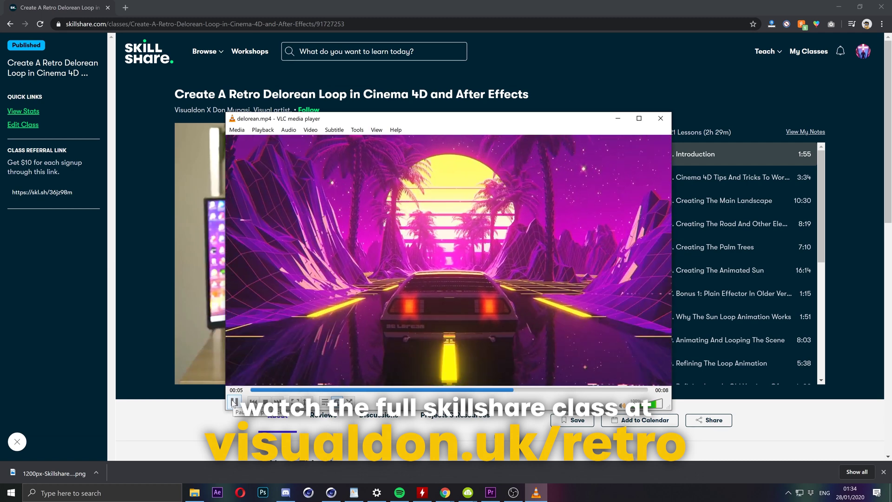
{"action": "left_click", "coordinate": [234, 402]}
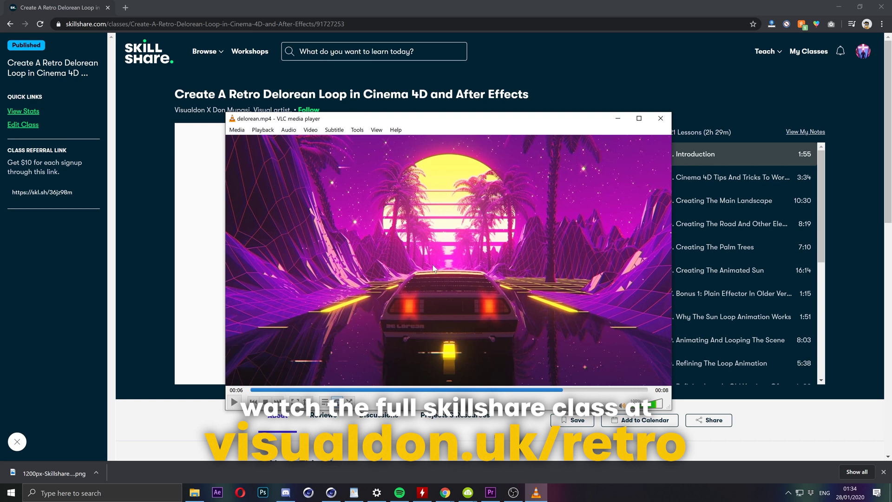
{"action": "left_click", "coordinate": [234, 403]}
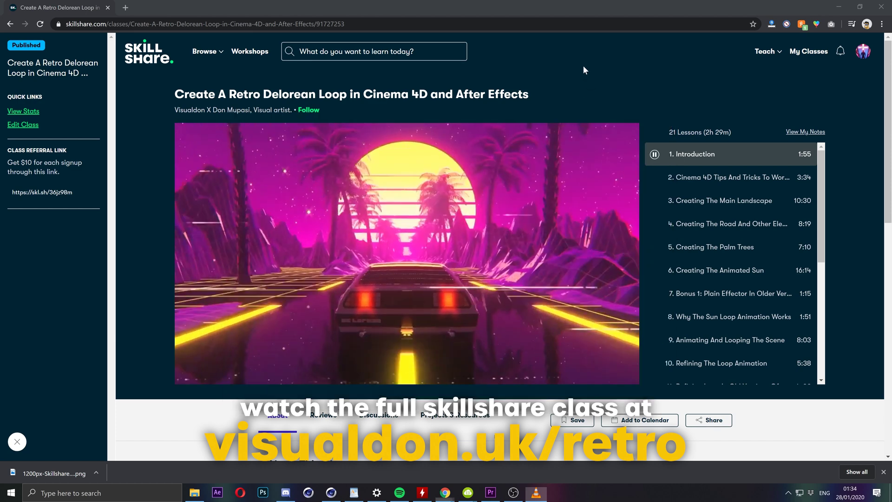
Stop the class intro, open lesson 6 'Creating The Animated Sun' muted and paused, then switch to Cinema 4D.
{"action": "left_click", "coordinate": [186, 383]}
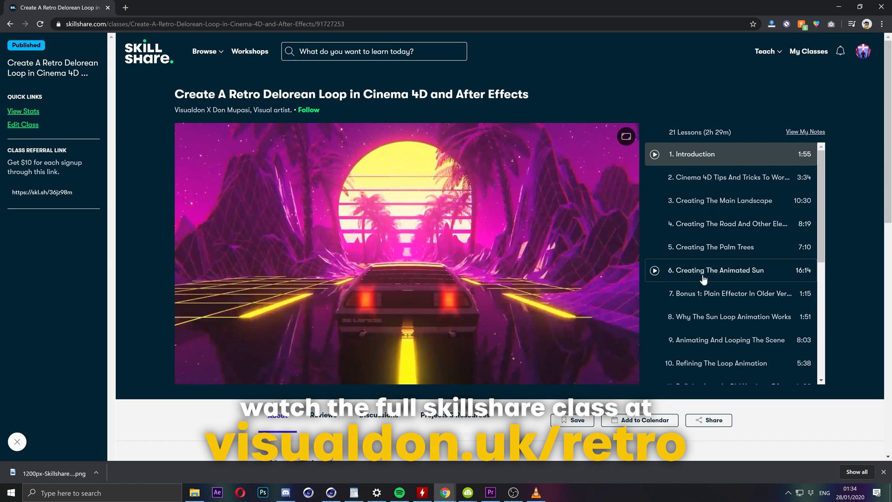
{"action": "left_click", "coordinate": [704, 274]}
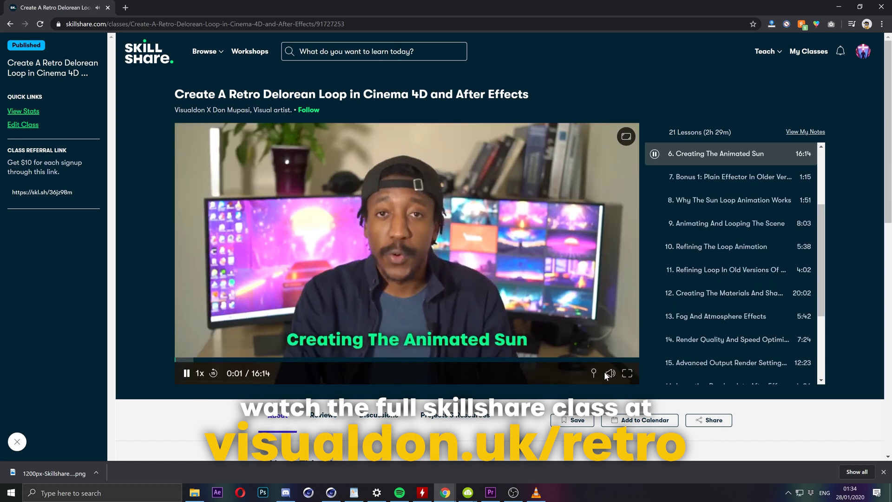
{"action": "mouse_move", "coordinate": [599, 376]}
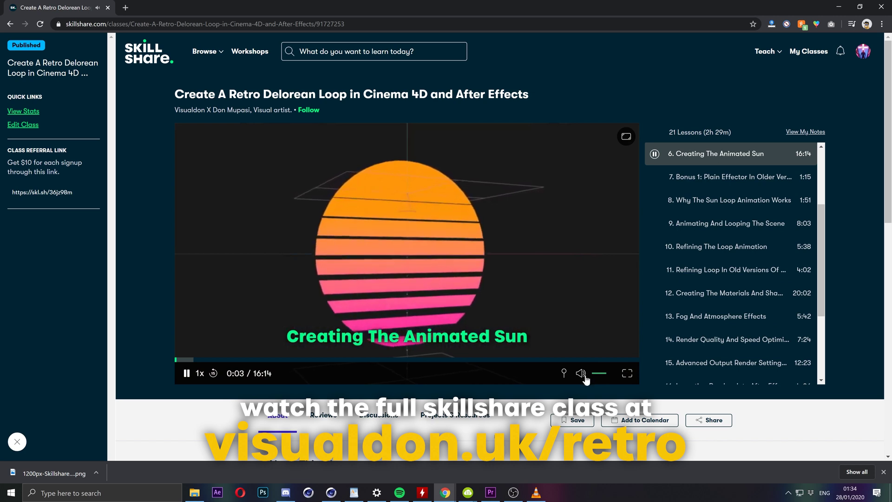
{"action": "left_click", "coordinate": [581, 373]}
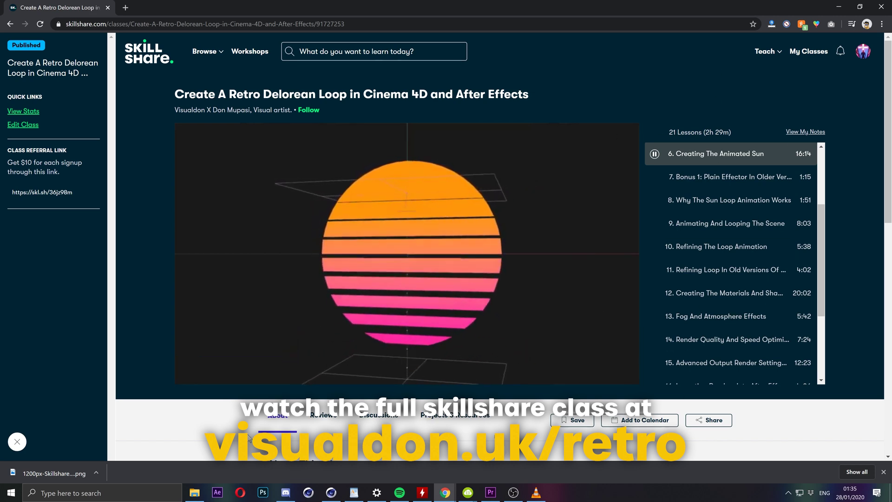
{"action": "left_click", "coordinate": [184, 374]}
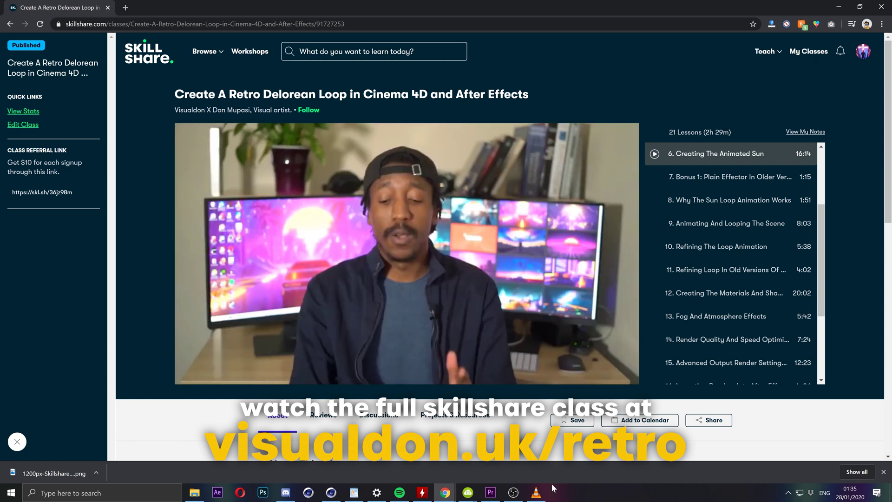
{"action": "mouse_move", "coordinate": [535, 496]}
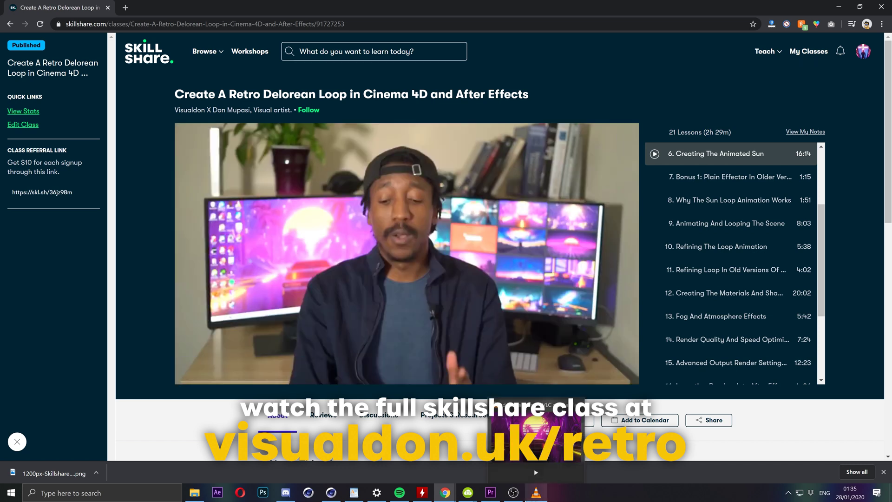
{"action": "left_click", "coordinate": [331, 493]}
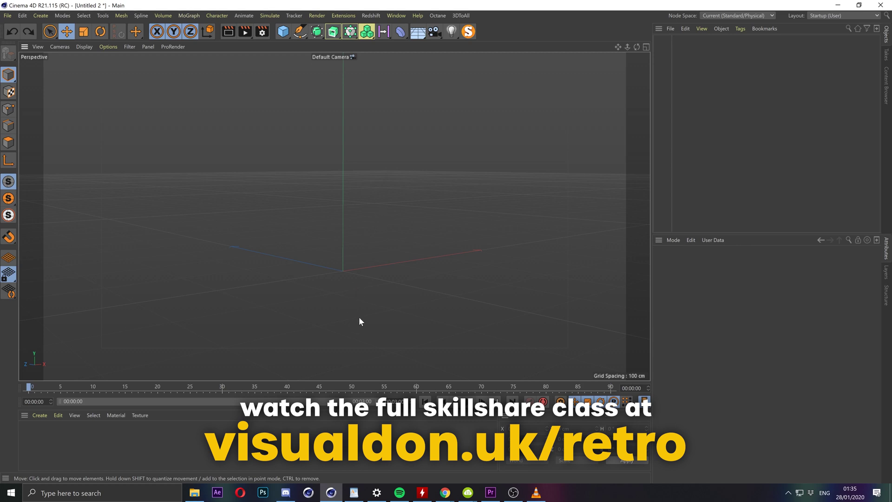
{"action": "right_click_drag", "start_coordinate": [351, 285], "coordinate": [342, 341], "text": "alt"}
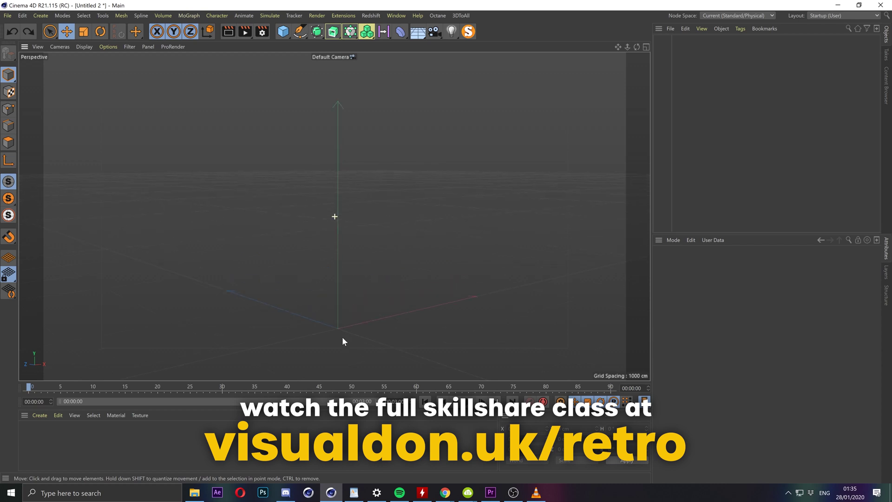
{"action": "middle_click_drag", "start_coordinate": [342, 352], "coordinate": [339, 346], "text": "alt"}
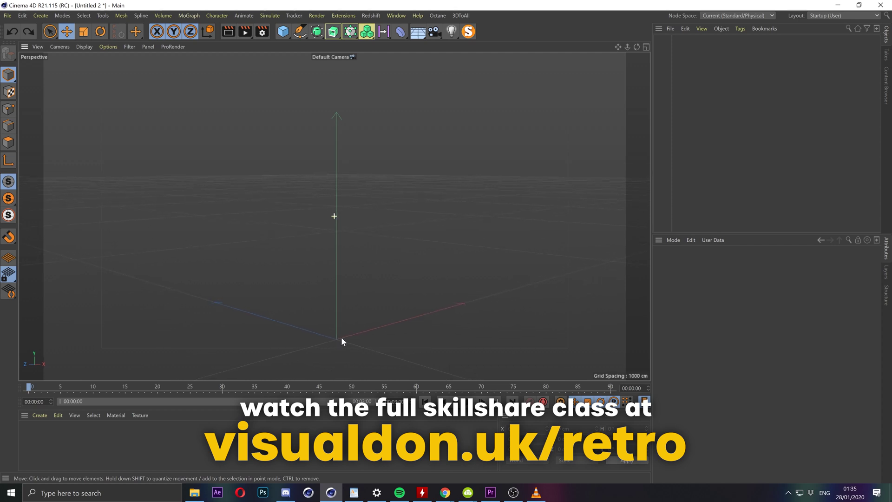
{"action": "middle_click_drag", "start_coordinate": [344, 344], "coordinate": [344, 345], "text": "alt"}
{"action": "left_click_drag", "start_coordinate": [336, 337], "coordinate": [334, 336], "text": "alt"}
{"action": "left_click_drag", "start_coordinate": [301, 348], "coordinate": [326, 328], "text": "alt"}
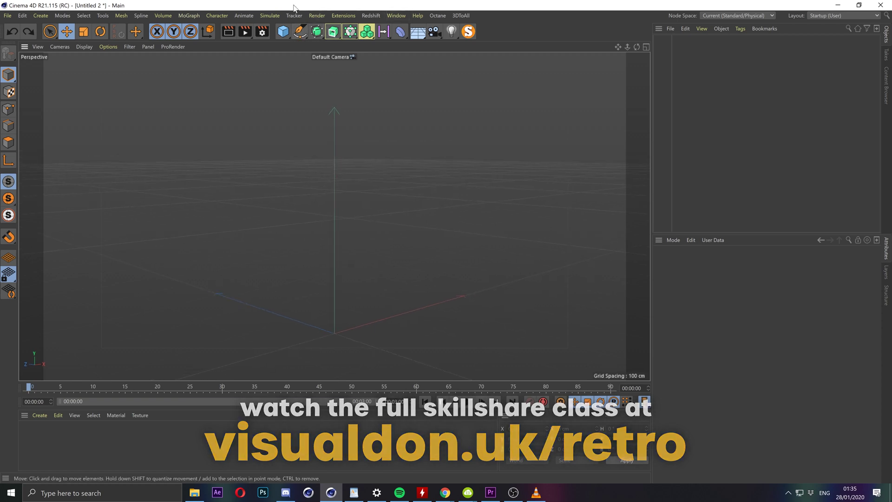
Add a Disc with Orientation +Z so it stands upright facing the front.
{"action": "left_click", "coordinate": [283, 31]}
{"action": "left_click", "coordinate": [312, 61]}
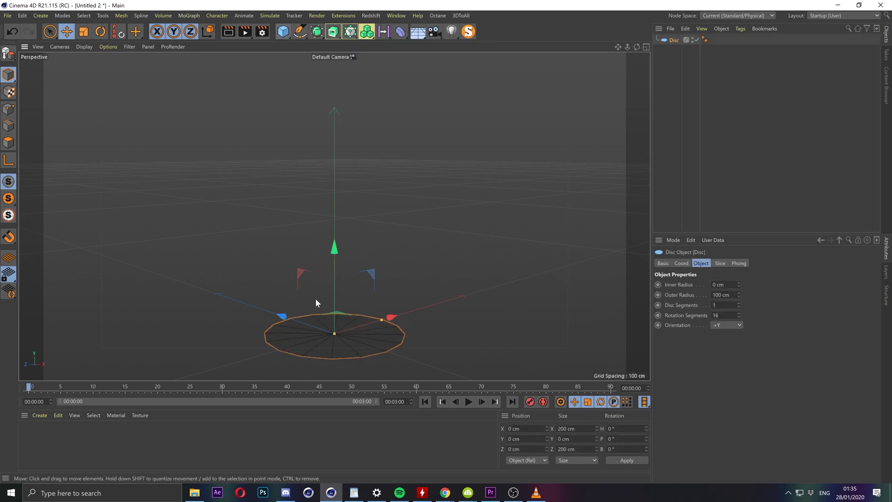
{"action": "left_click_drag", "start_coordinate": [339, 273], "coordinate": [338, 290], "text": "alt"}
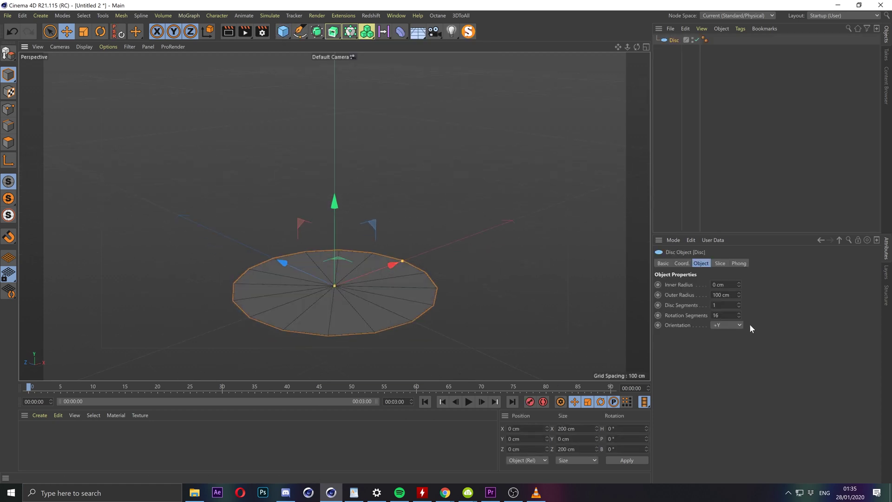
{"action": "left_click", "coordinate": [738, 325]}
{"action": "left_click", "coordinate": [730, 372]}
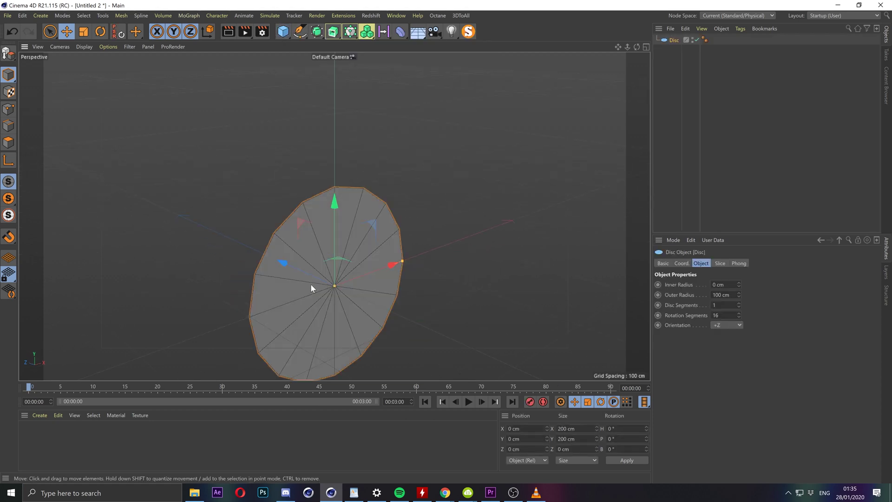
{"action": "left_click_drag", "start_coordinate": [311, 284], "coordinate": [302, 252], "text": "alt"}
{"action": "key", "text": "h"}
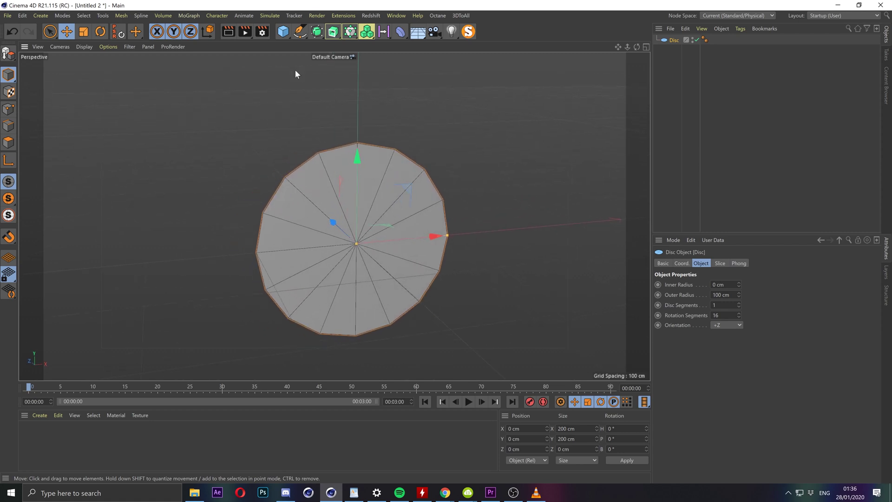
Add a Cube flattened to a slab with Size X 400 cm and Size Y 10 cm.
{"action": "left_click", "coordinate": [287, 35]}
{"action": "left_click", "coordinate": [303, 24]}
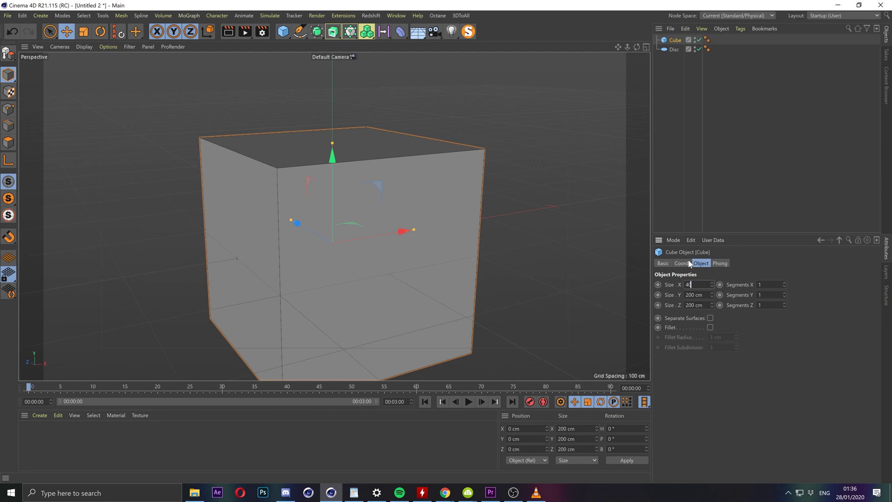
{"action": "key", "text": "Return"}
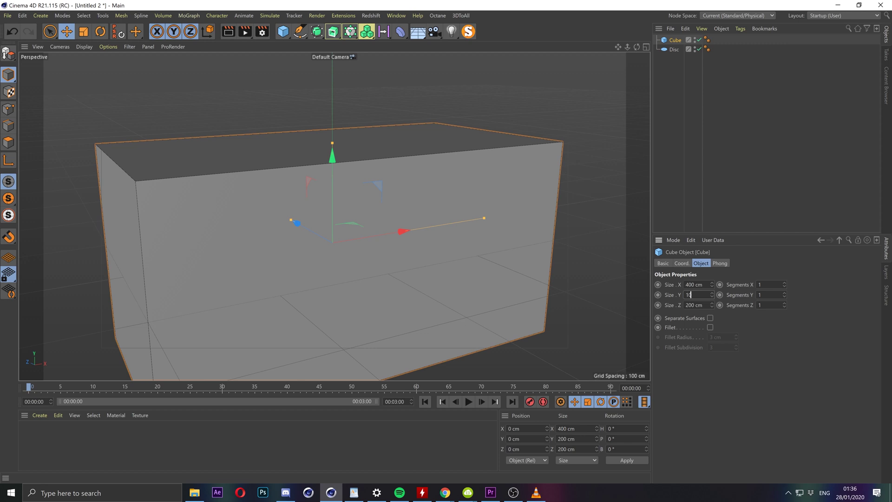
{"action": "type", "text": "10"}
{"action": "key", "text": "Return"}
{"action": "left_click", "coordinate": [685, 80]}
{"action": "left_click_drag", "start_coordinate": [367, 31], "coordinate": [396, 40]}
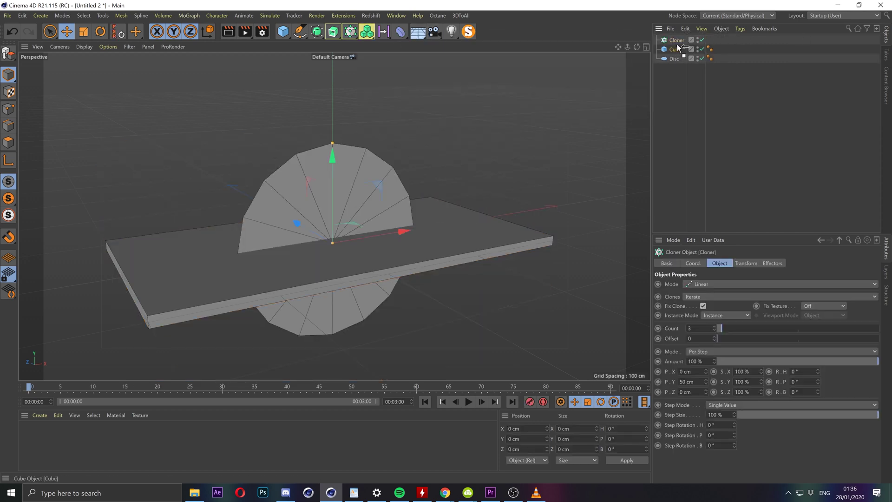
{"action": "left_click_drag", "start_coordinate": [677, 41], "coordinate": [677, 41]}
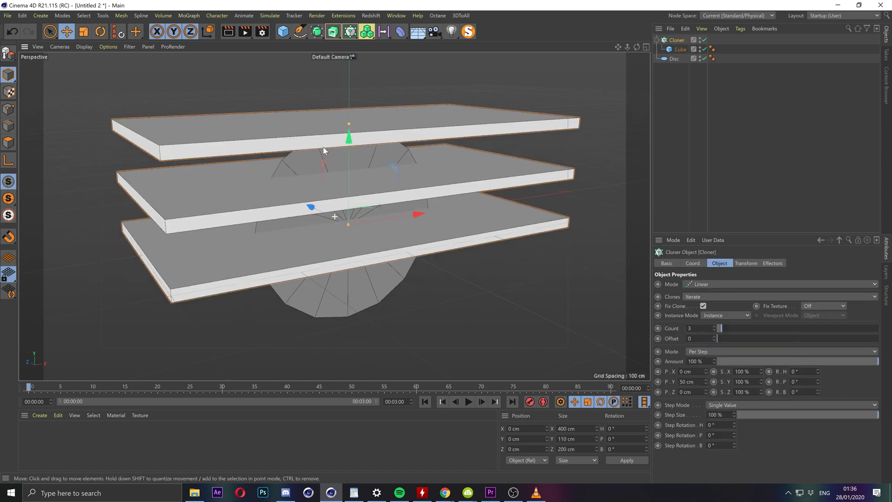
{"action": "left_click_drag", "start_coordinate": [322, 147], "coordinate": [634, 327], "text": "alt"}
{"action": "left_click", "coordinate": [697, 328]}
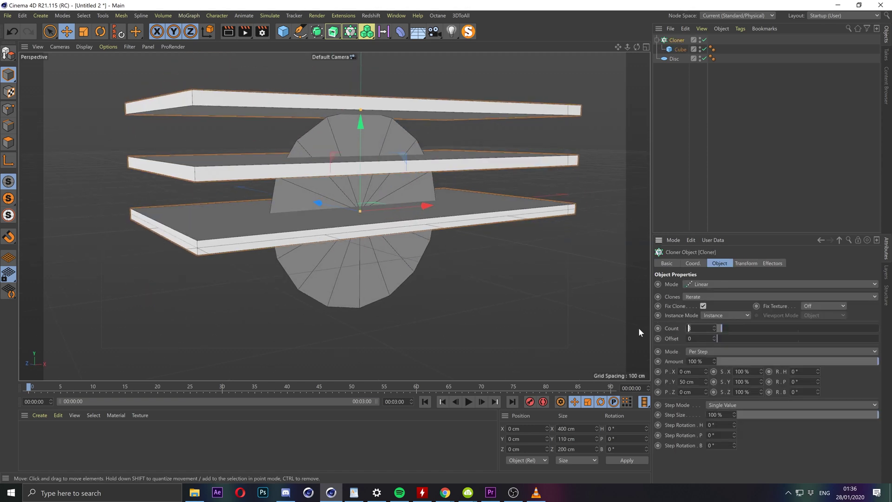
{"action": "type", "text": "20"}
{"action": "key", "text": "Return"}
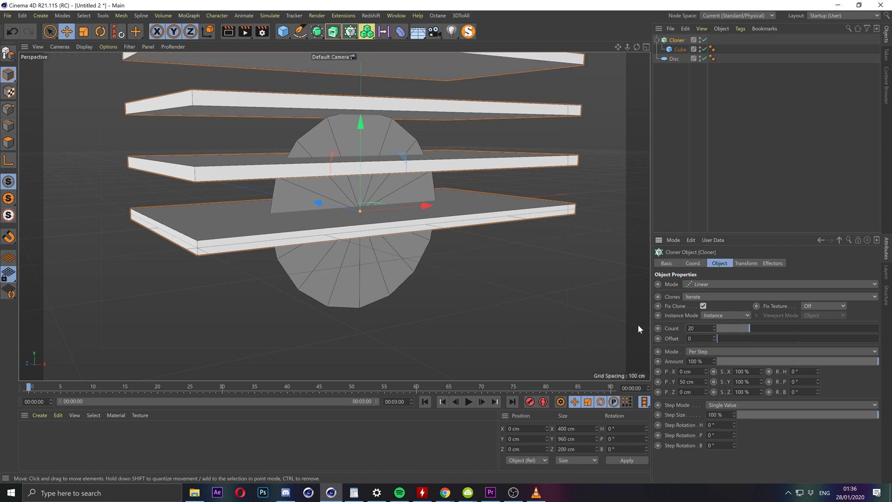
{"action": "left_click", "coordinate": [672, 172]}
{"action": "scroll", "coordinate": [329, 205], "scroll_direction": "down", "scroll_amount": 3}
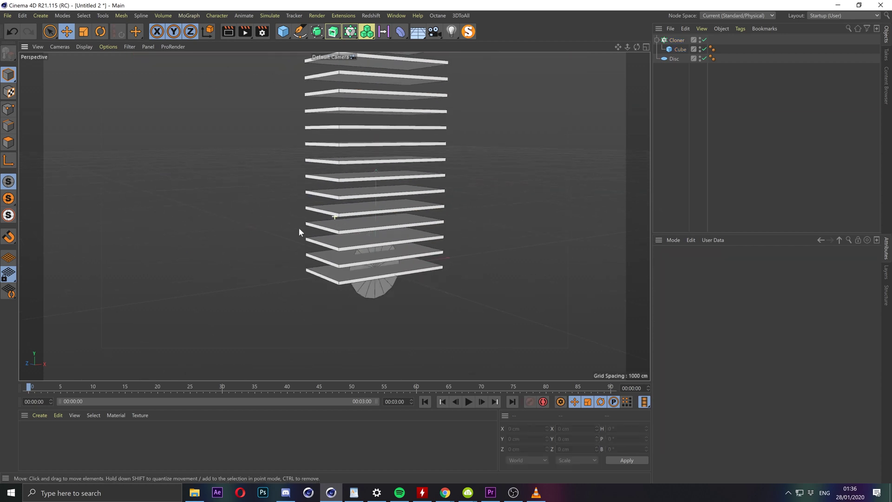
{"action": "scroll", "coordinate": [299, 233], "scroll_direction": "up", "scroll_amount": 2}
{"action": "left_click", "coordinate": [676, 40]}
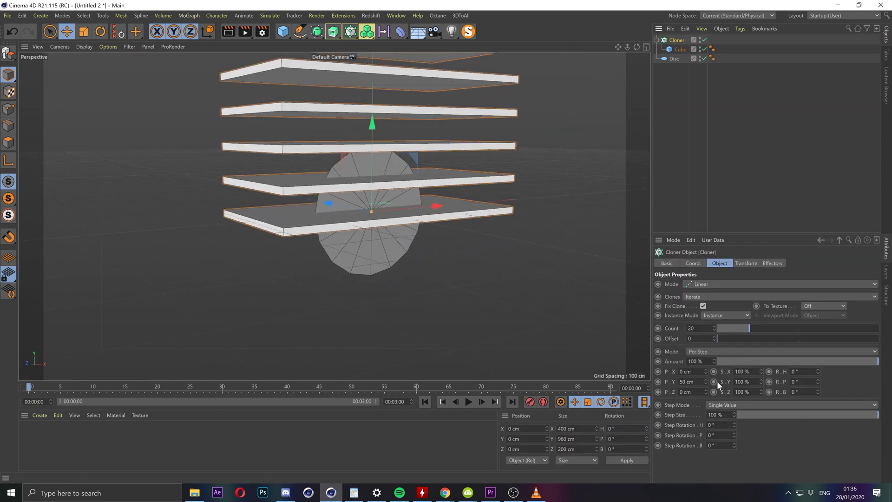
{"action": "type", "text": "20"}
{"action": "key", "text": "Return"}
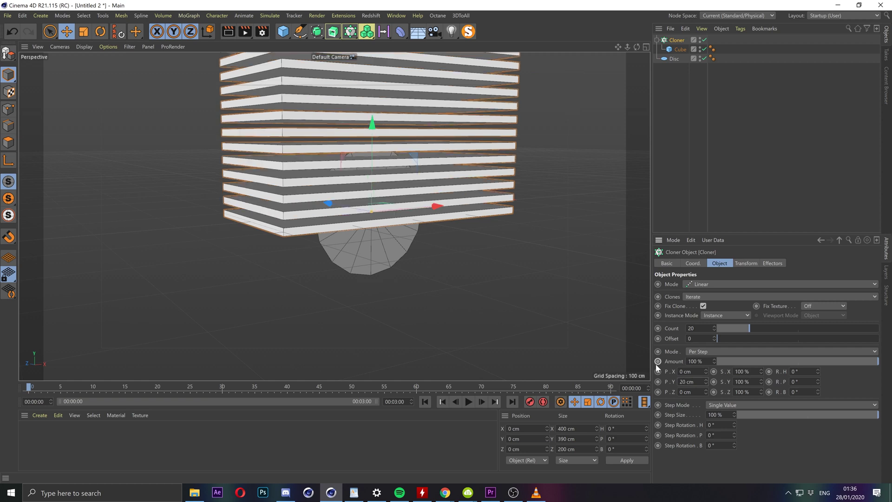
{"action": "scroll", "coordinate": [373, 213], "scroll_direction": "up", "scroll_amount": 3}
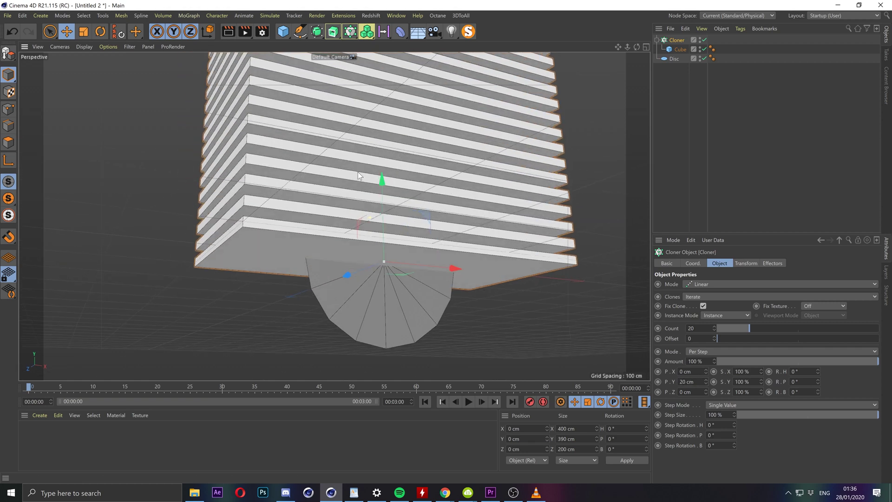
{"action": "scroll", "coordinate": [373, 213], "scroll_direction": "up", "scroll_amount": 1}
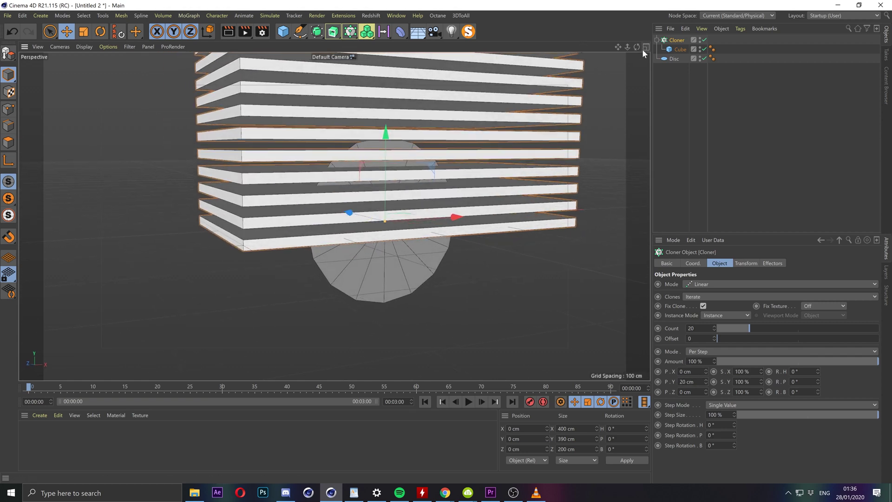
In a maximized Front view, move the Cloner stack down to Position Y -100 cm.
{"action": "left_click", "coordinate": [645, 48]}
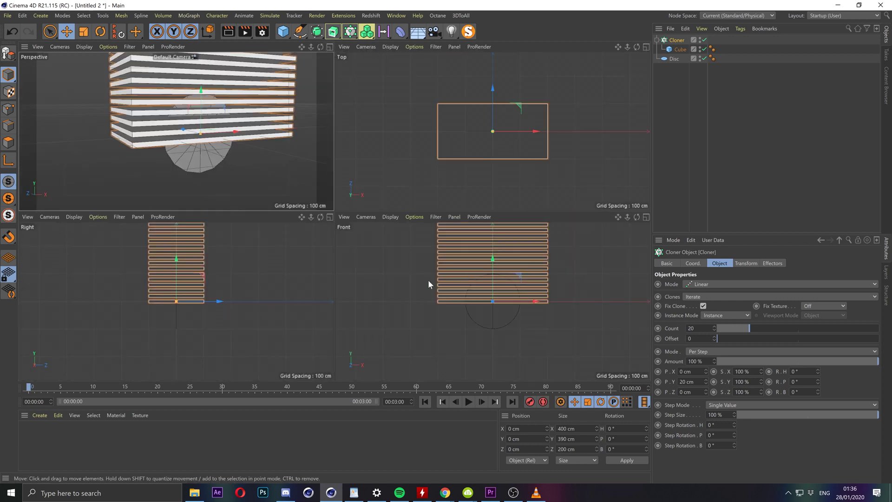
{"action": "left_click", "coordinate": [646, 218]}
{"action": "scroll", "coordinate": [380, 253], "scroll_direction": "up", "scroll_amount": 6}
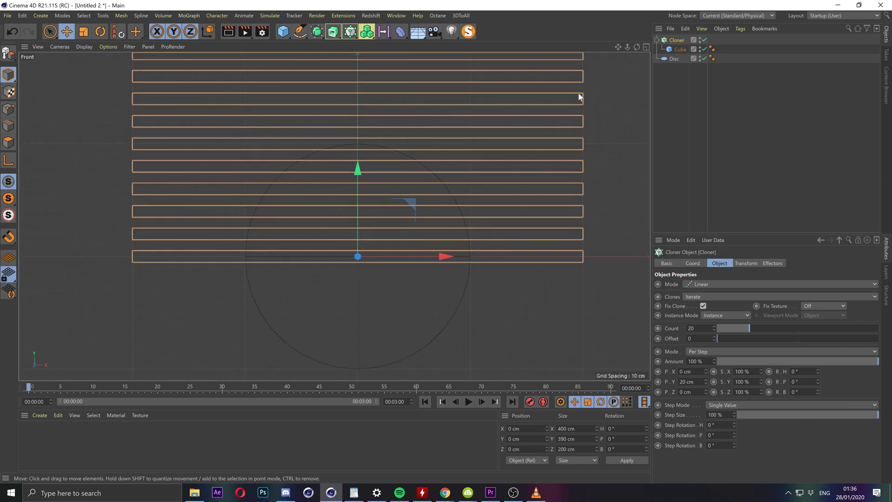
{"action": "mouse_move", "coordinate": [357, 185]}
{"action": "left_mouse_down"}
{"action": "mouse_move", "coordinate": [361, 294]}
{"action": "mouse_move", "coordinate": [356, 266]}
{"action": "mouse_move", "coordinate": [352, 280]}
{"action": "mouse_move", "coordinate": [364, 200]}
{"action": "mouse_move", "coordinate": [364, 307]}
{"action": "mouse_move", "coordinate": [372, 289]}
{"action": "mouse_move", "coordinate": [405, 304]}
{"action": "left_mouse_up"}
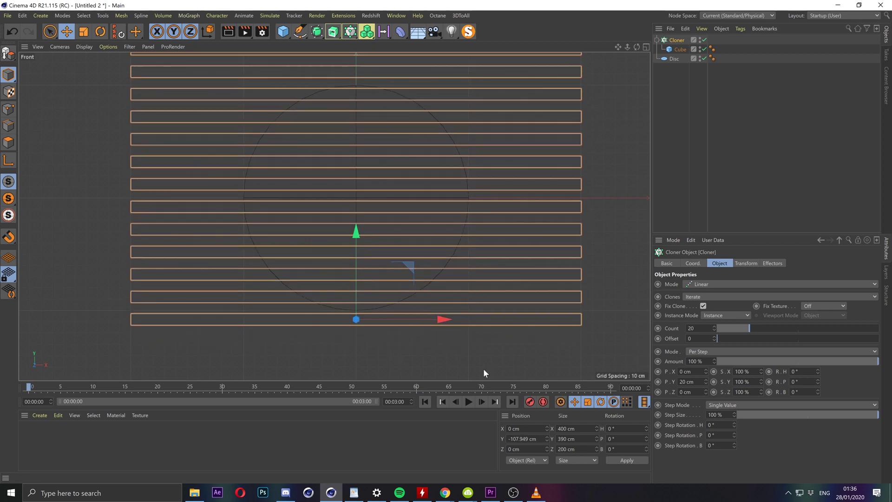
{"action": "left_click_drag", "start_coordinate": [353, 274], "coordinate": [355, 265]}
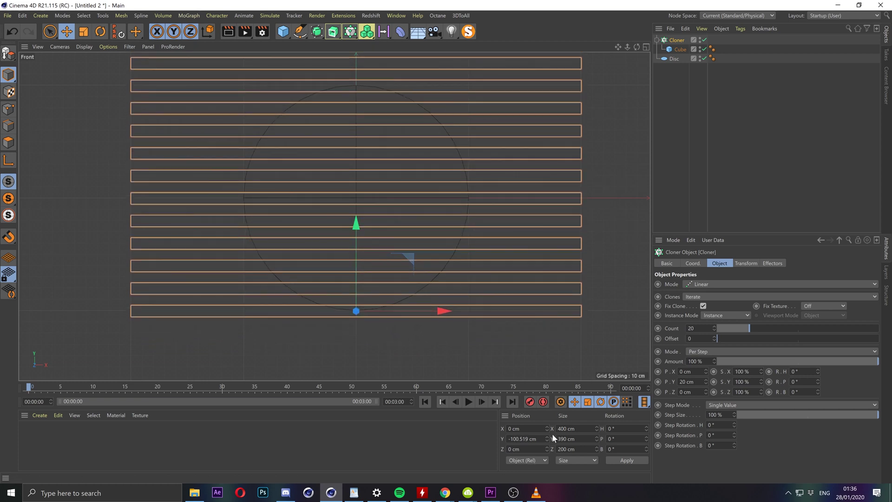
{"action": "left_click", "coordinate": [522, 439]}
{"action": "type", "text": "-100"}
{"action": "key", "text": "Return"}
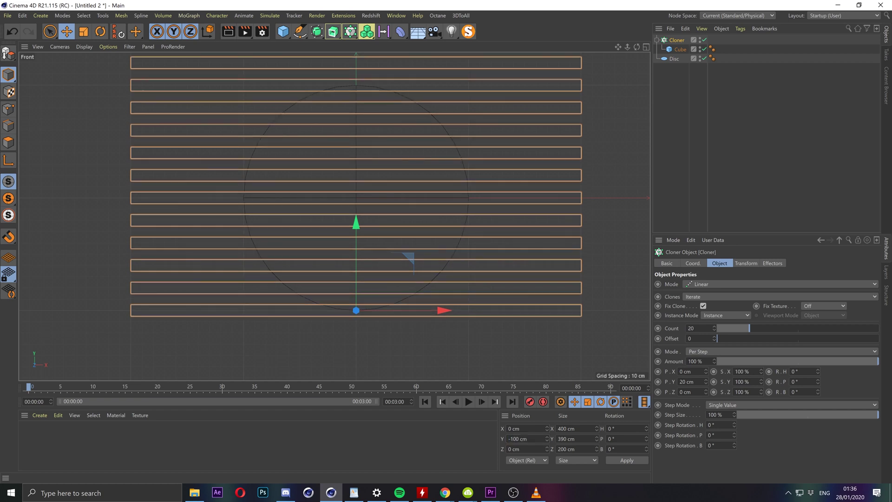
Return to the Perspective view and orbit to face the slab stack.
{"action": "left_click", "coordinate": [646, 47]}
{"action": "left_click", "coordinate": [328, 46]}
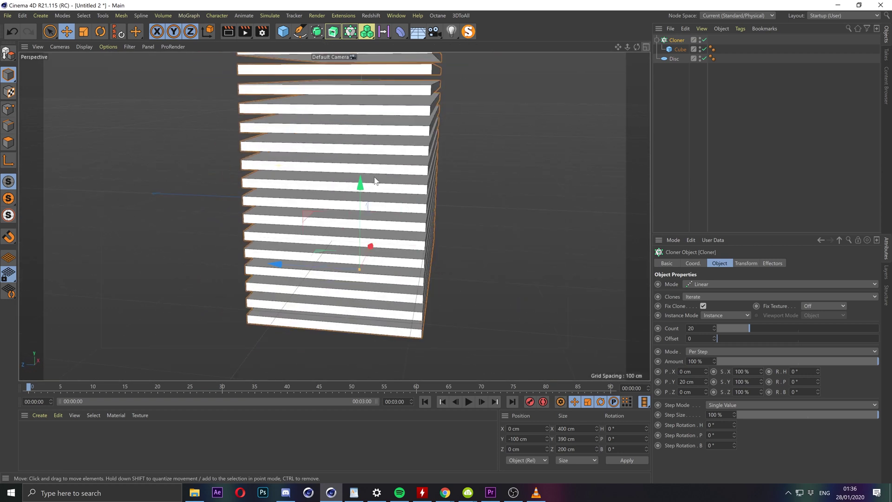
{"action": "mouse_move", "coordinate": [374, 180]}
{"action": "left_mouse_down", "text": "alt"}
{"action": "mouse_move", "coordinate": [281, 145]}
{"action": "mouse_move", "coordinate": [294, 167]}
{"action": "mouse_move", "coordinate": [455, 203]}
{"action": "left_mouse_up", "text": "alt"}
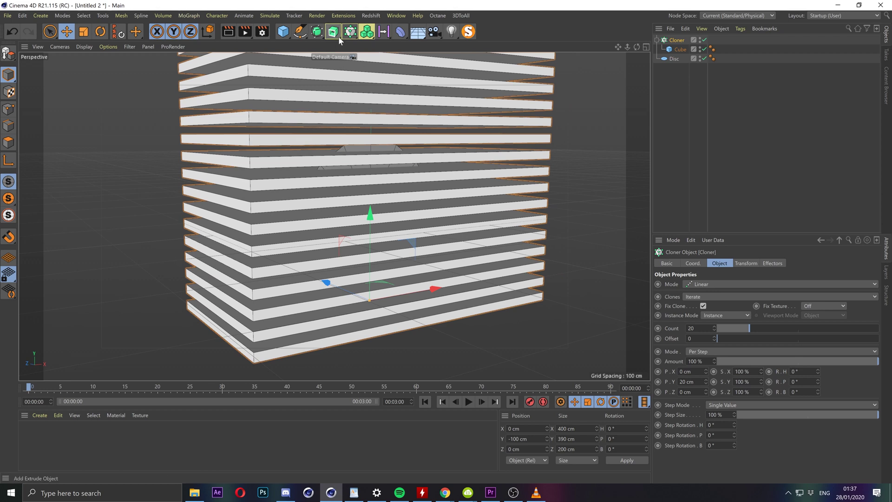
Add a Boole and nest the Cloner and Disc under it to cut stripes into the disc.
{"action": "left_click", "coordinate": [316, 32]}
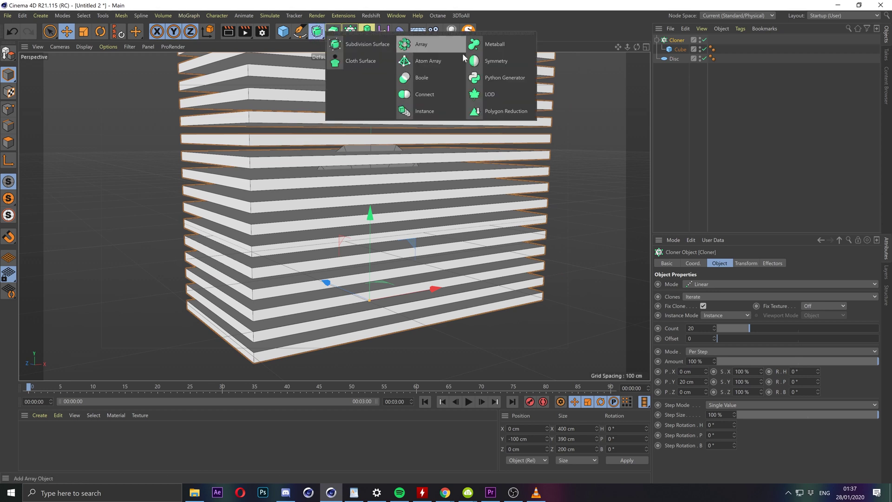
{"action": "left_click", "coordinate": [439, 78]}
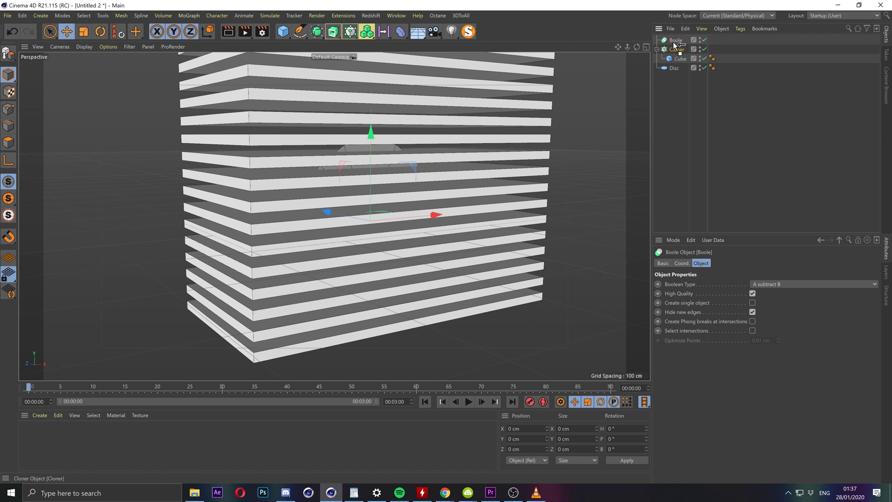
{"action": "mouse_move", "coordinate": [671, 50]}
{"action": "left_mouse_down"}
{"action": "mouse_move", "coordinate": [660, 53]}
{"action": "mouse_move", "coordinate": [673, 45]}
{"action": "left_mouse_up"}
{"action": "left_click", "coordinate": [665, 66]}
{"action": "left_click", "coordinate": [670, 65]}
{"action": "scroll", "coordinate": [372, 213], "scroll_direction": "up", "scroll_amount": 5}
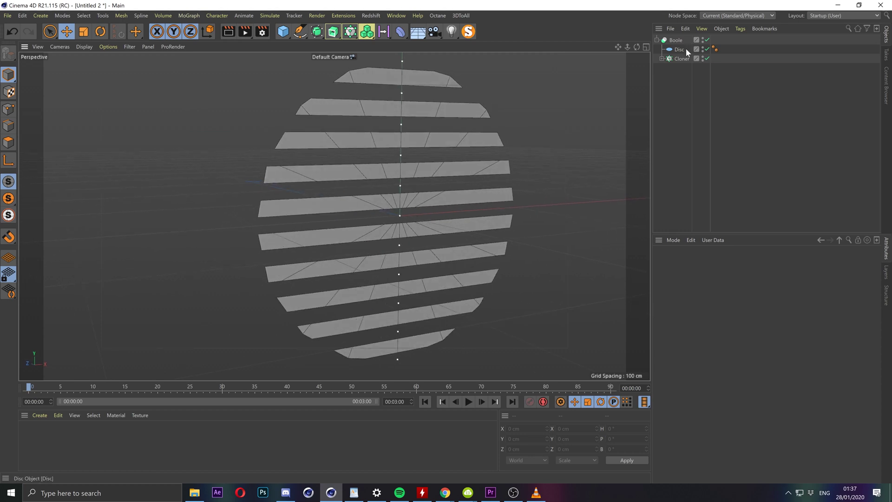
Set the animation's maximum time to 8 seconds (00:08:00).
{"action": "left_click", "coordinate": [679, 59]}
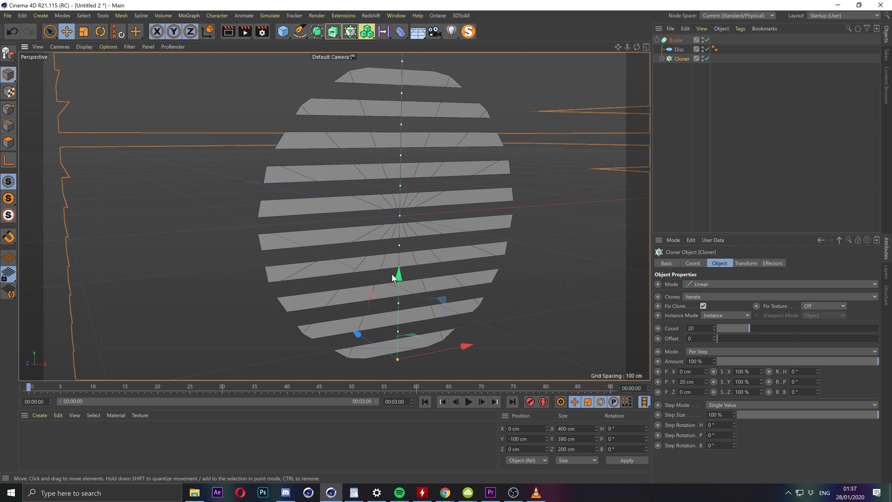
{"action": "scroll", "coordinate": [330, 263], "scroll_direction": "down", "scroll_amount": 3}
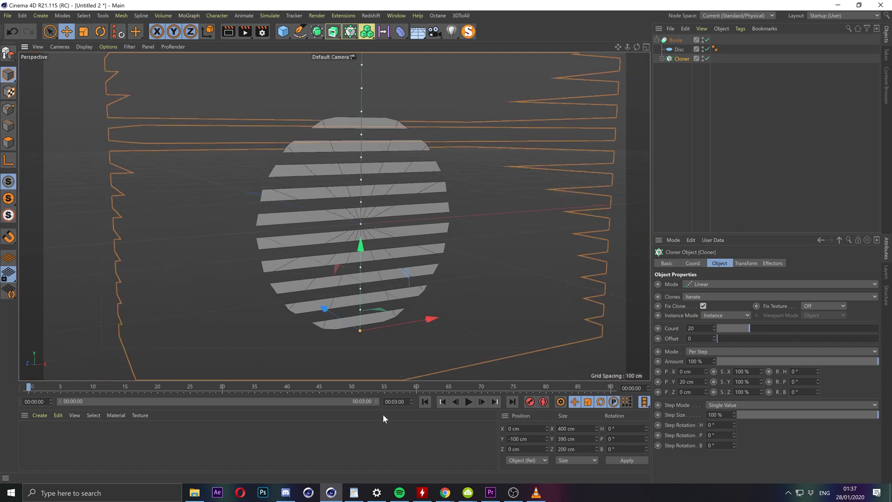
{"action": "type", "text": "8"}
{"action": "key", "text": "Return"}
Extend the preview range to the full 240 frames and check the Render Settings.
{"action": "left_click_drag", "start_coordinate": [181, 403], "coordinate": [376, 401]}
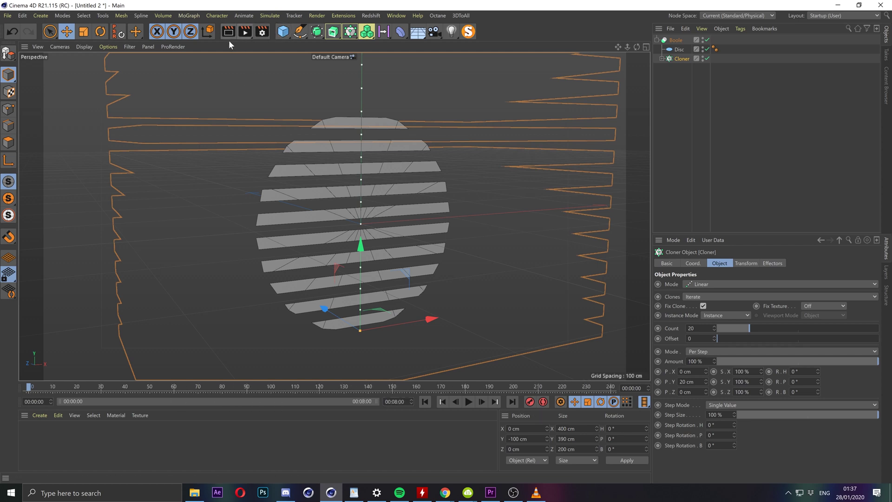
{"action": "left_click", "coordinate": [262, 31]}
{"action": "left_click", "coordinate": [650, 27]}
In Preferences > Units, switch Animation Unit to Frames and back to SMPTE, then close Preferences.
{"action": "left_click", "coordinate": [22, 15]}
{"action": "left_click", "coordinate": [49, 143]}
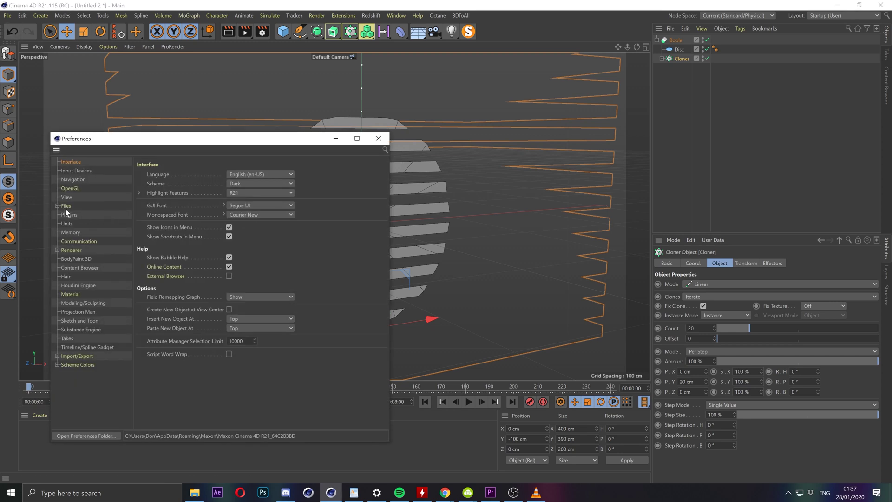
{"action": "left_click", "coordinate": [66, 223]}
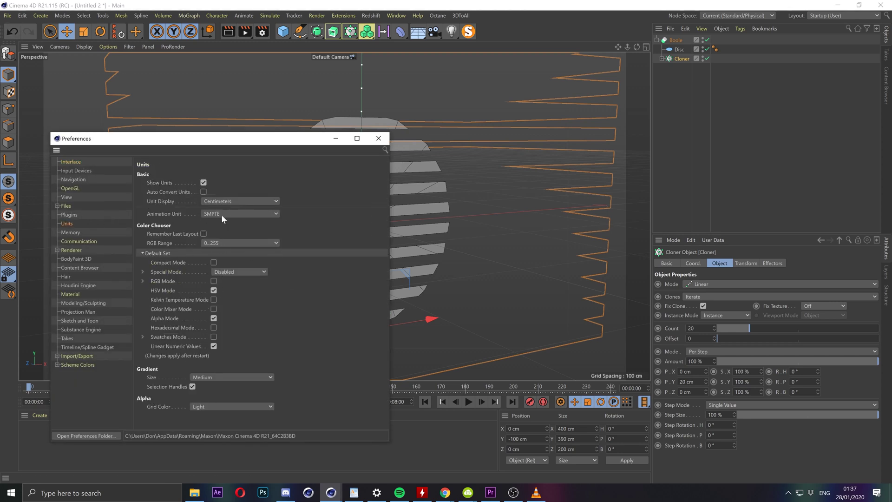
{"action": "left_click_drag", "start_coordinate": [220, 135], "coordinate": [219, 92]}
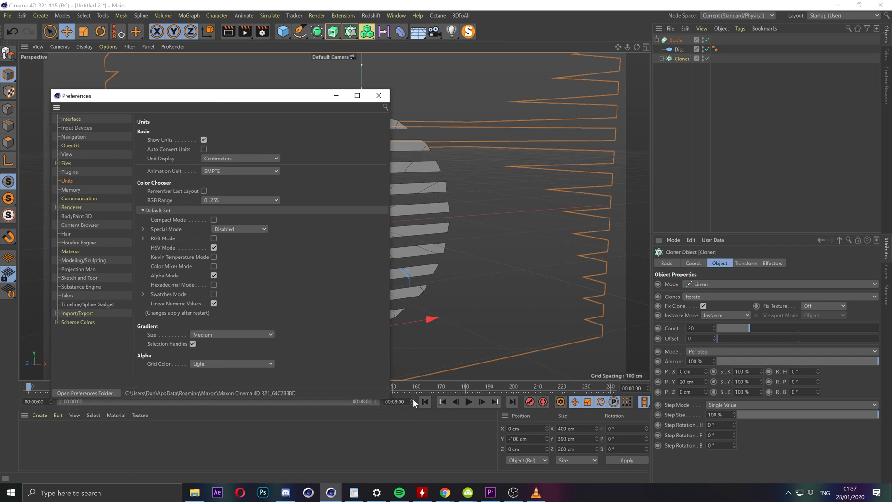
{"action": "left_click", "coordinate": [395, 401]}
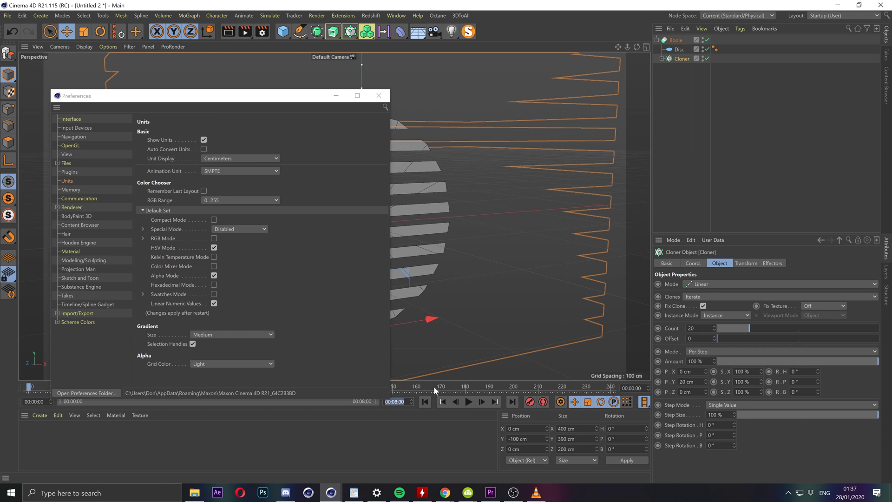
{"action": "left_click", "coordinate": [400, 388]}
{"action": "left_click", "coordinate": [241, 171]}
{"action": "left_click", "coordinate": [241, 179]}
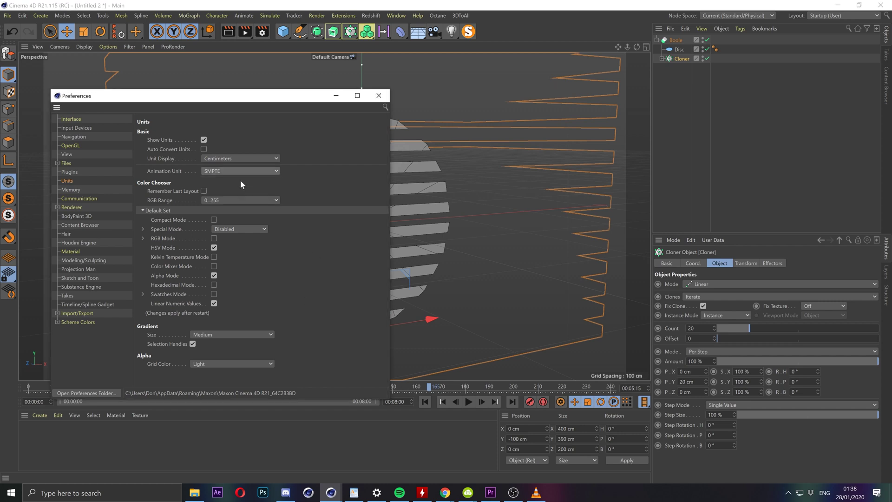
{"action": "left_click", "coordinate": [216, 172]}
{"action": "left_click", "coordinate": [219, 201]}
{"action": "left_click", "coordinate": [378, 96]}
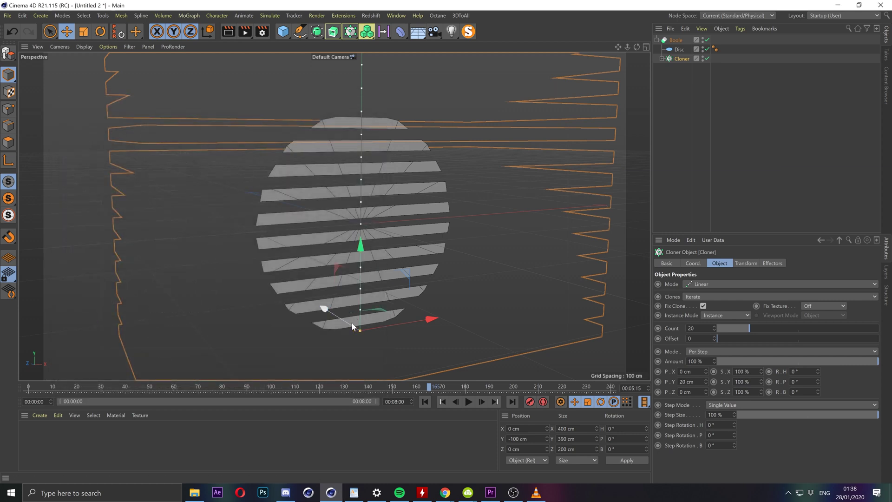
{"action": "mouse_move", "coordinate": [351, 322]}
{"action": "left_mouse_down", "text": "alt"}
{"action": "mouse_move", "coordinate": [367, 310]}
{"action": "mouse_move", "coordinate": [354, 315]}
{"action": "left_mouse_up", "text": "alt"}
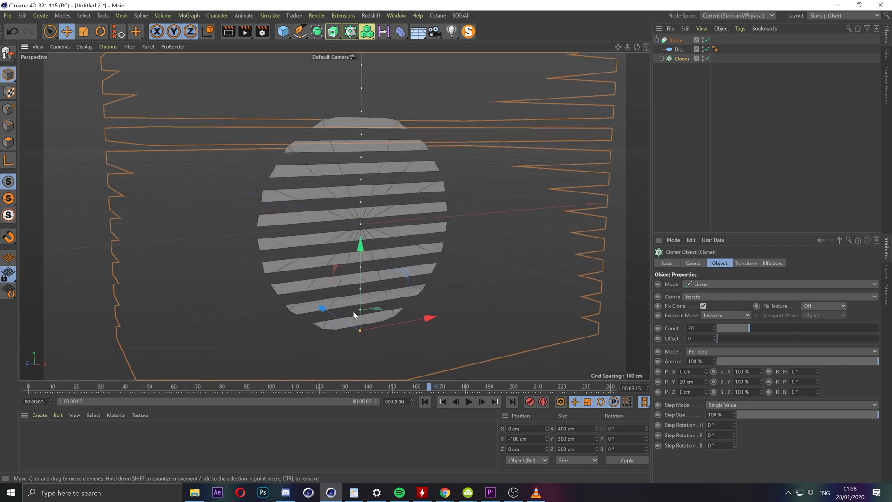
{"action": "left_click", "coordinate": [425, 402]}
{"action": "left_click", "coordinate": [676, 93]}
{"action": "left_click", "coordinate": [681, 59]}
{"action": "left_click_drag", "start_coordinate": [409, 252], "coordinate": [349, 249], "text": "alt"}
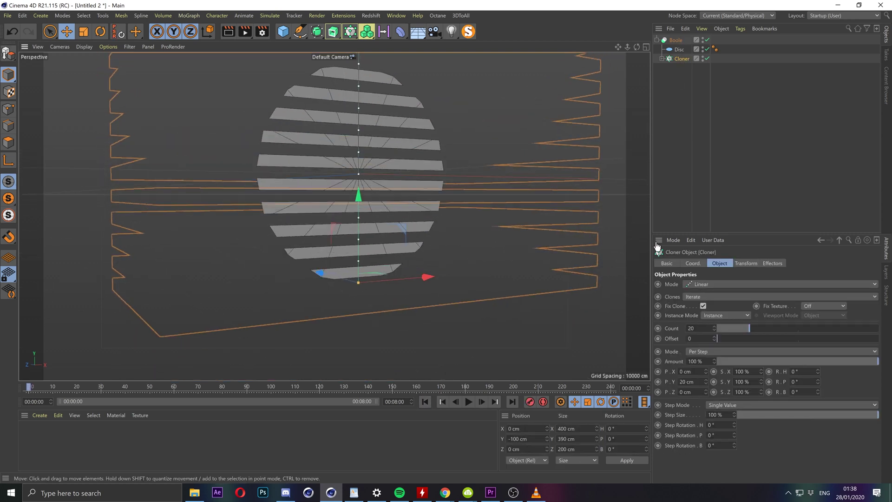
{"action": "left_click", "coordinate": [692, 264]}
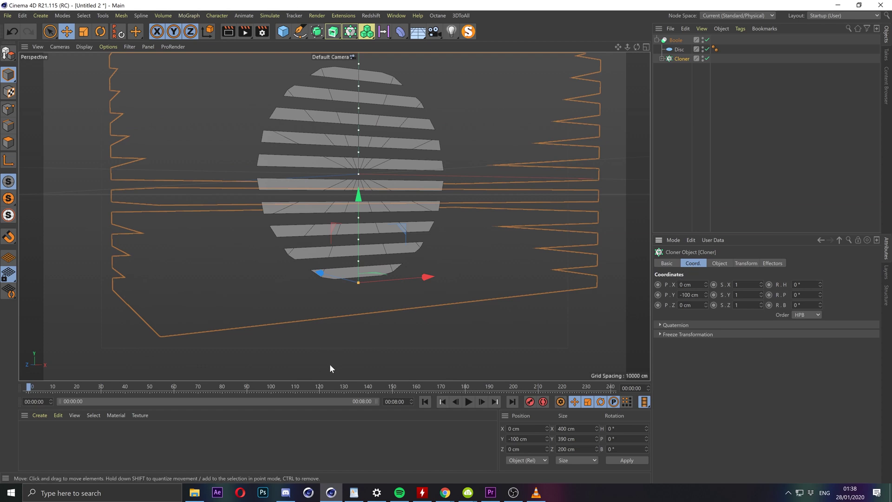
{"action": "left_click", "coordinate": [513, 402]}
{"action": "left_click_drag", "start_coordinate": [608, 386], "coordinate": [29, 386]}
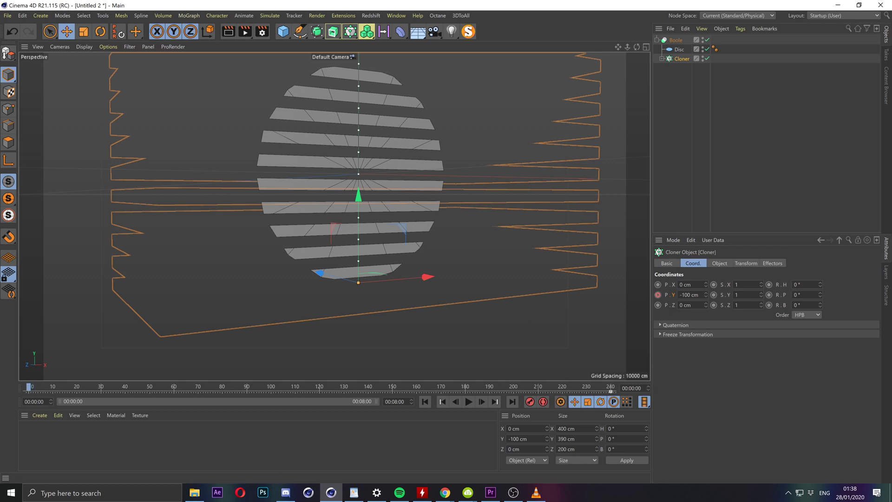
{"action": "left_click", "coordinate": [685, 295]}
{"action": "key", "text": "BackSpace"}
{"action": "type", "text": "2"}
{"action": "key", "text": "Return"}
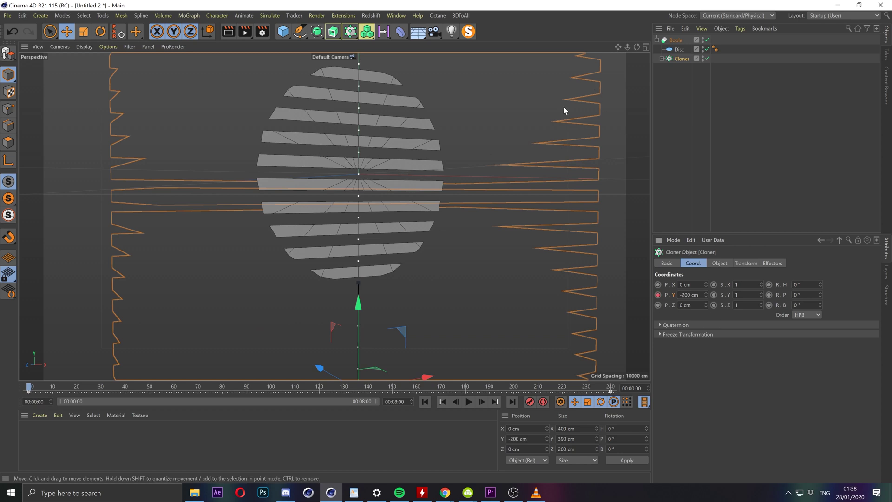
{"action": "left_click", "coordinate": [645, 47]}
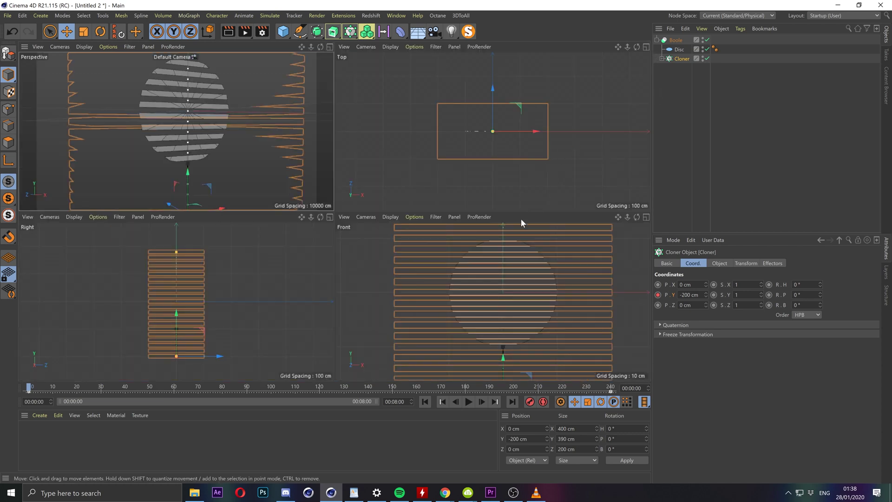
Maximize the Front view and scrub the timeline to watch the stripes rise, then rewind.
{"action": "left_click", "coordinate": [646, 216]}
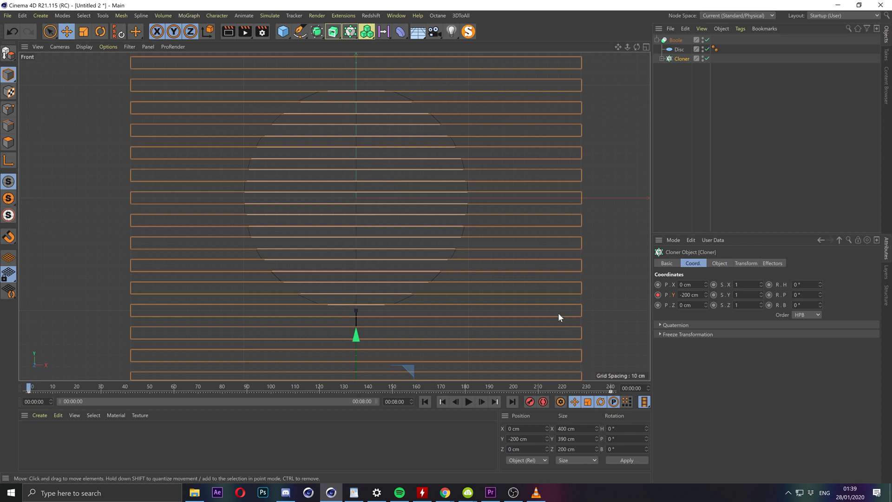
{"action": "mouse_move", "coordinate": [599, 388]}
{"action": "left_mouse_down"}
{"action": "mouse_move", "coordinate": [627, 388]}
{"action": "mouse_move", "coordinate": [579, 390]}
{"action": "mouse_move", "coordinate": [610, 389]}
{"action": "left_mouse_up"}
{"action": "scroll", "coordinate": [426, 180], "scroll_direction": "up", "scroll_amount": 5}
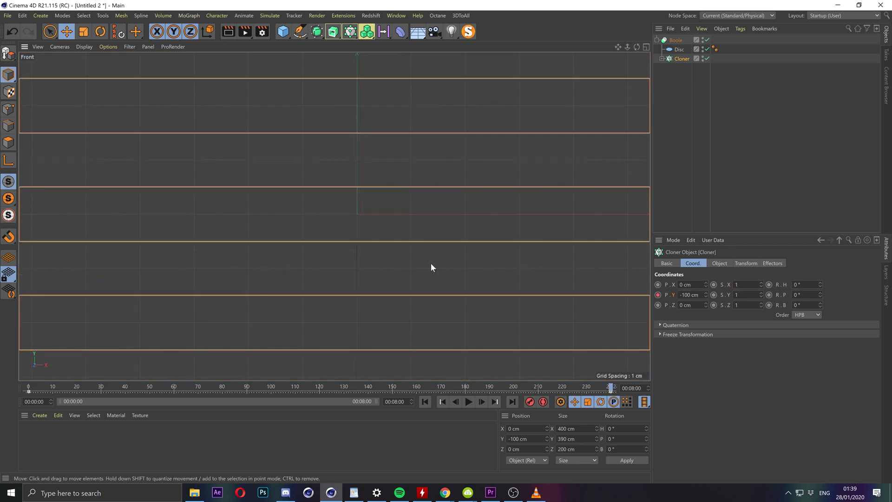
{"action": "scroll", "coordinate": [389, 235], "scroll_direction": "down", "scroll_amount": 4}
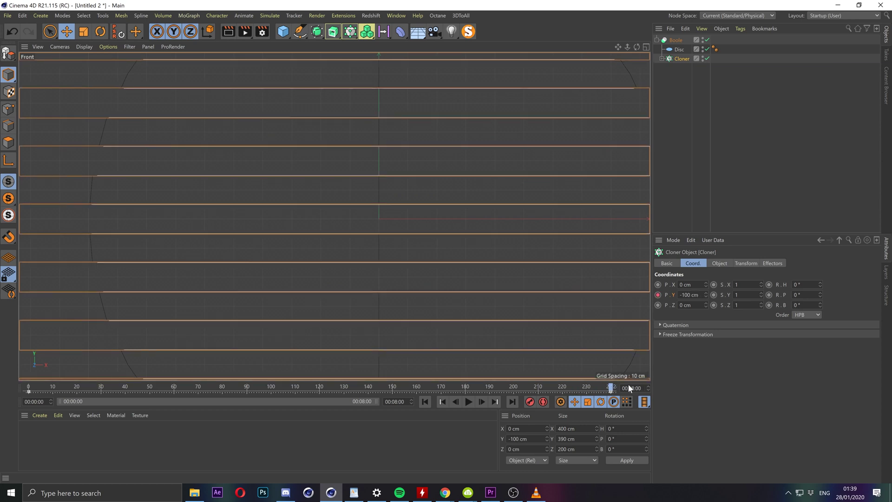
{"action": "left_click_drag", "start_coordinate": [610, 388], "coordinate": [29, 388]}
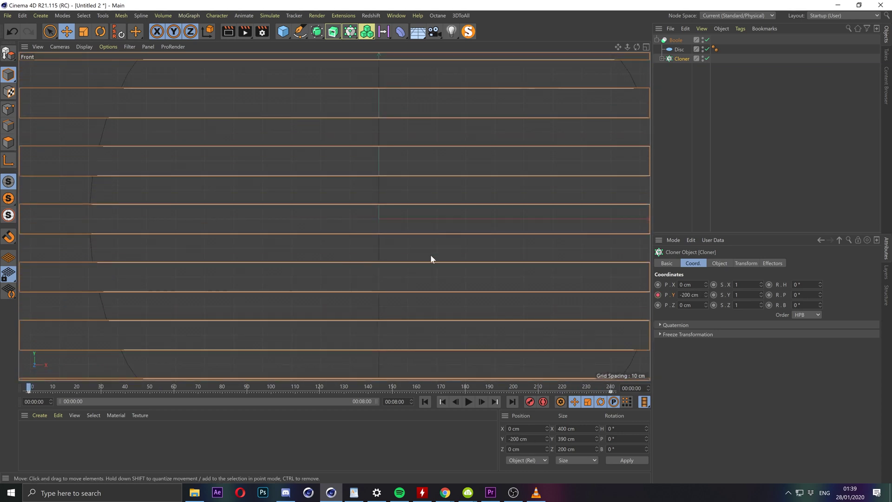
{"action": "scroll", "coordinate": [406, 210], "scroll_direction": "down", "scroll_amount": 5}
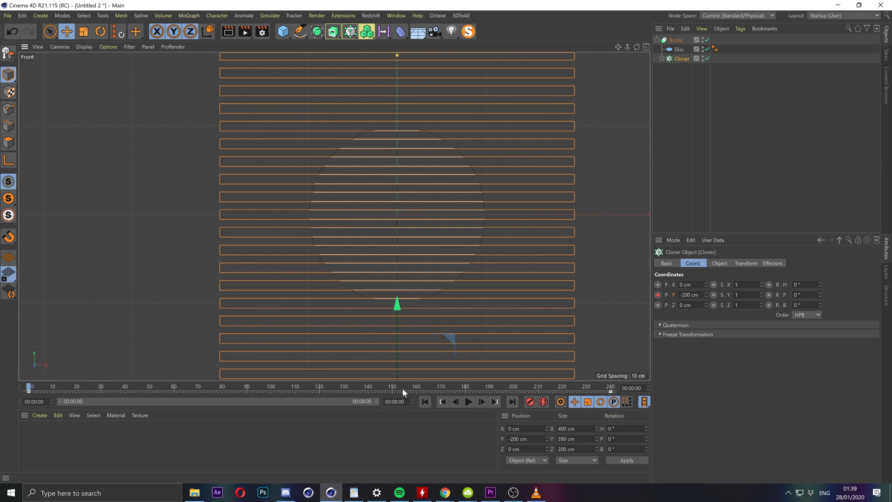
Play the looping stripe animation, stop it, and shift the Front view sideways.
{"action": "left_click", "coordinate": [484, 388]}
{"action": "left_click", "coordinate": [470, 402]}
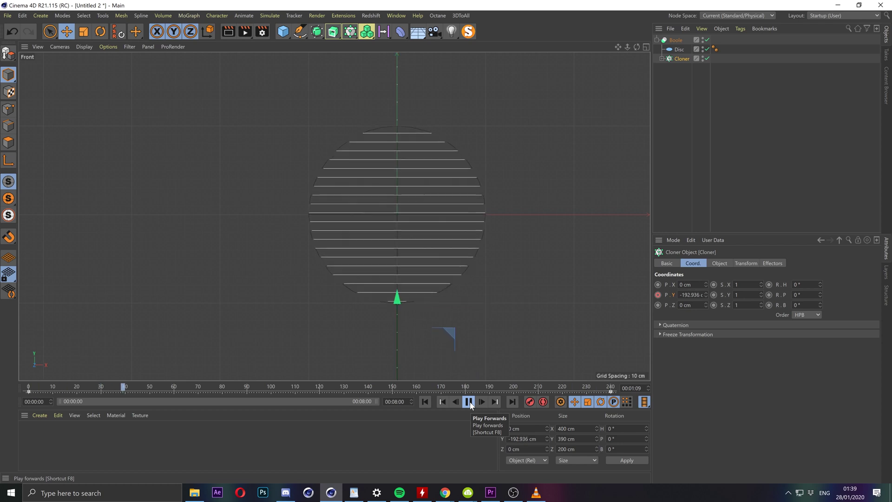
{"action": "left_click", "coordinate": [469, 402]}
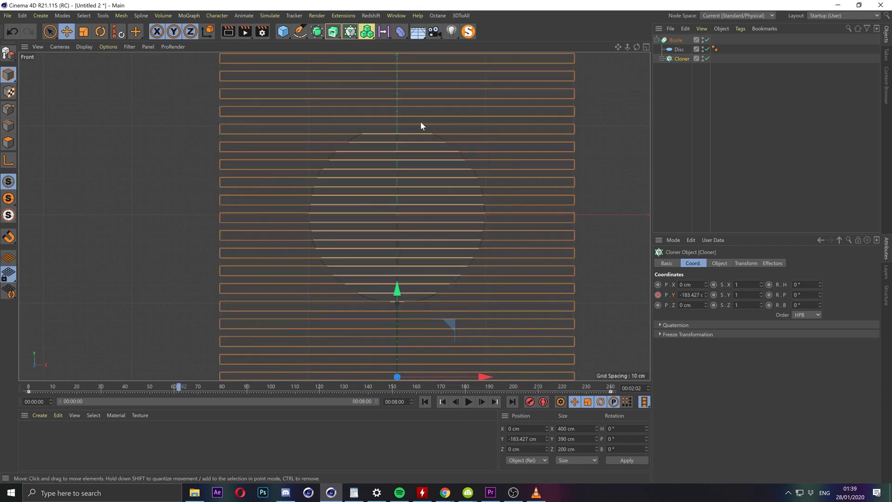
{"action": "middle_click_drag", "start_coordinate": [421, 126], "coordinate": [392, 124]}
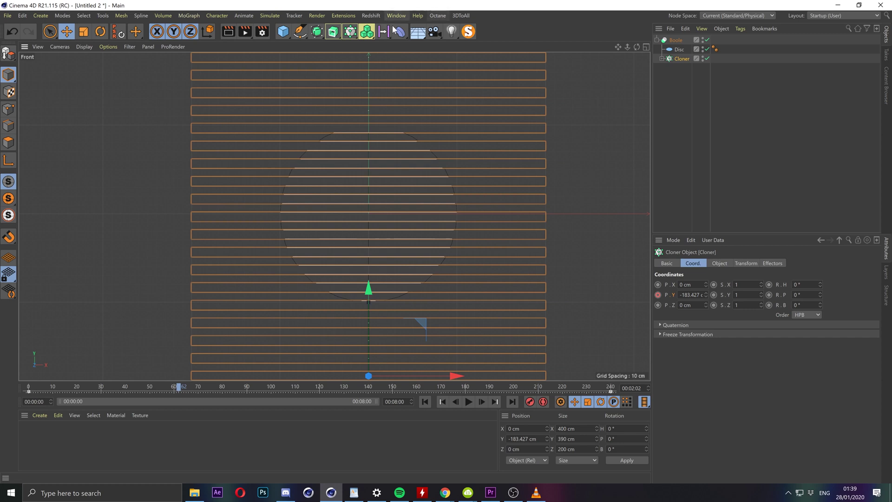
{"action": "left_click", "coordinate": [398, 16]}
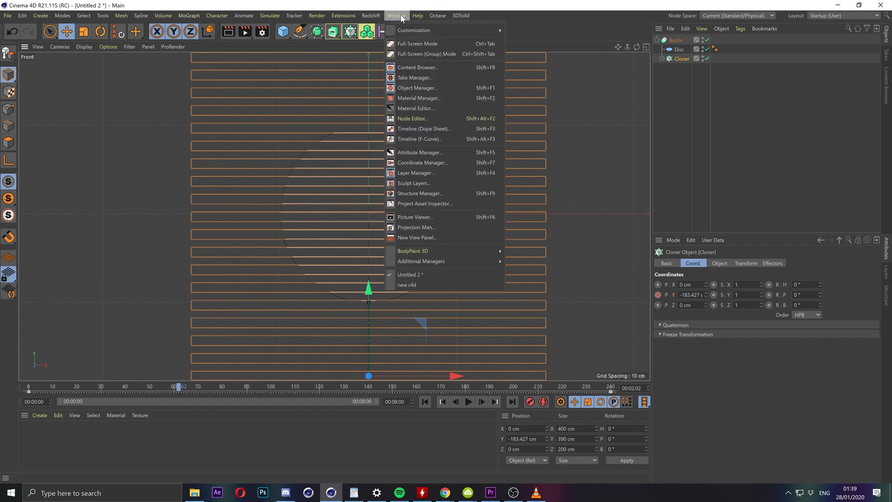
In the Dope Sheet, set the Cloner's Position.Y keys to Linear interpolation.
{"action": "left_click", "coordinate": [430, 130]}
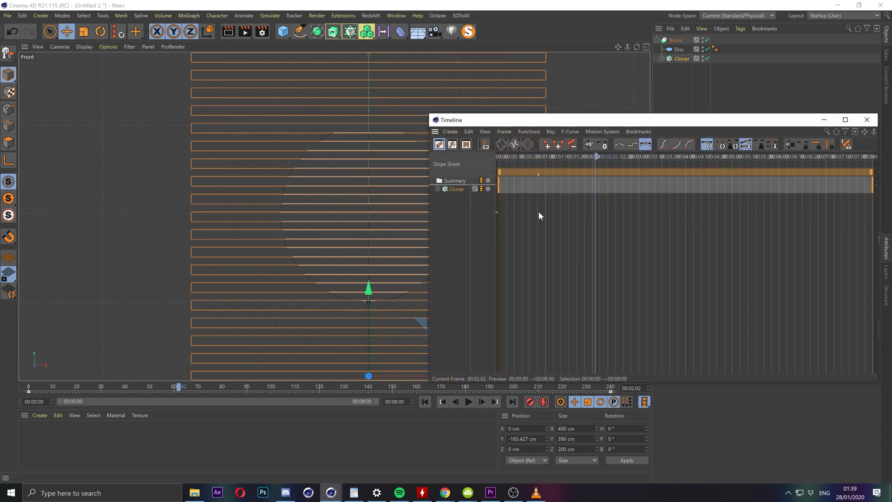
{"action": "left_click", "coordinate": [437, 189]}
{"action": "left_click_drag", "start_coordinate": [464, 120], "coordinate": [301, 91]}
{"action": "left_click", "coordinate": [279, 169]}
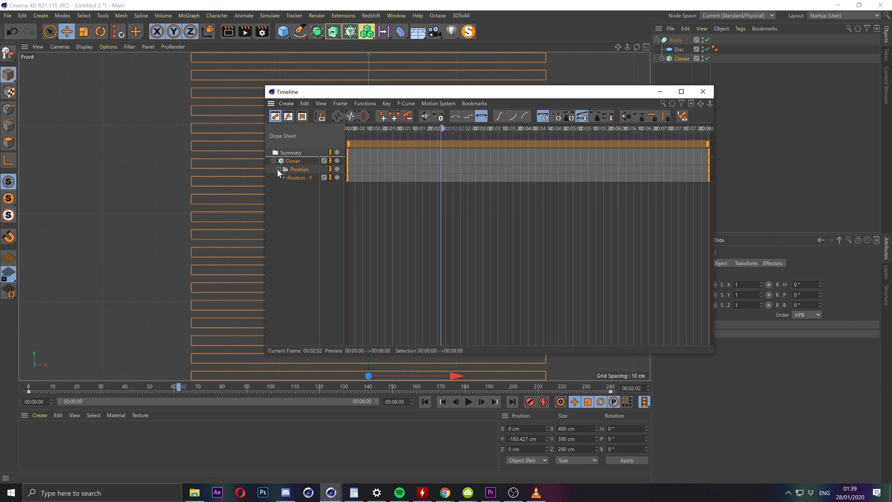
{"action": "left_click", "coordinate": [284, 177]}
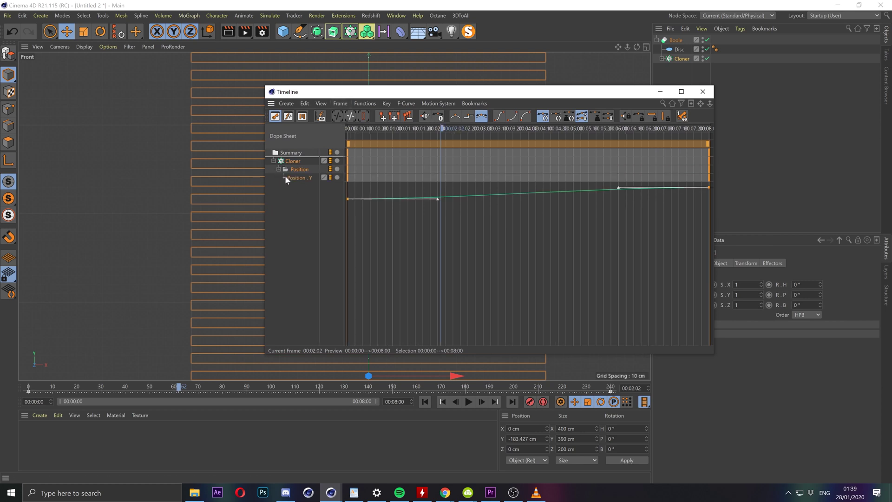
{"action": "left_click", "coordinate": [455, 116]}
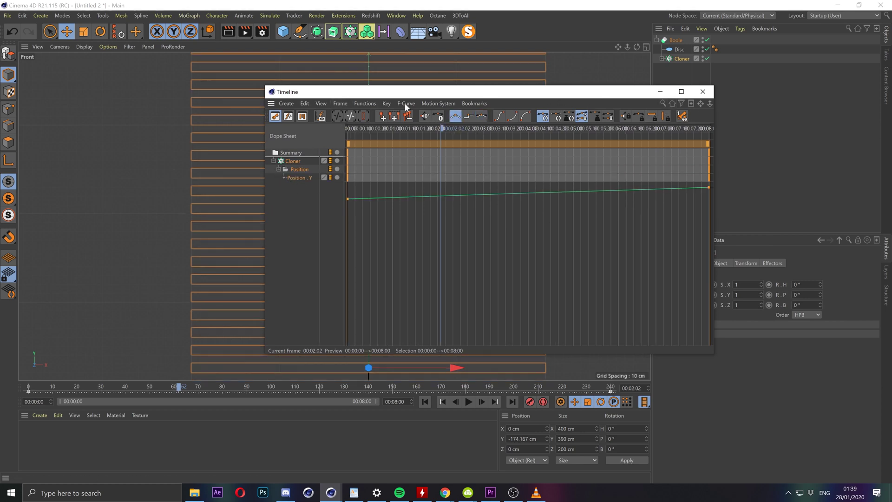
{"action": "left_click", "coordinate": [703, 91]}
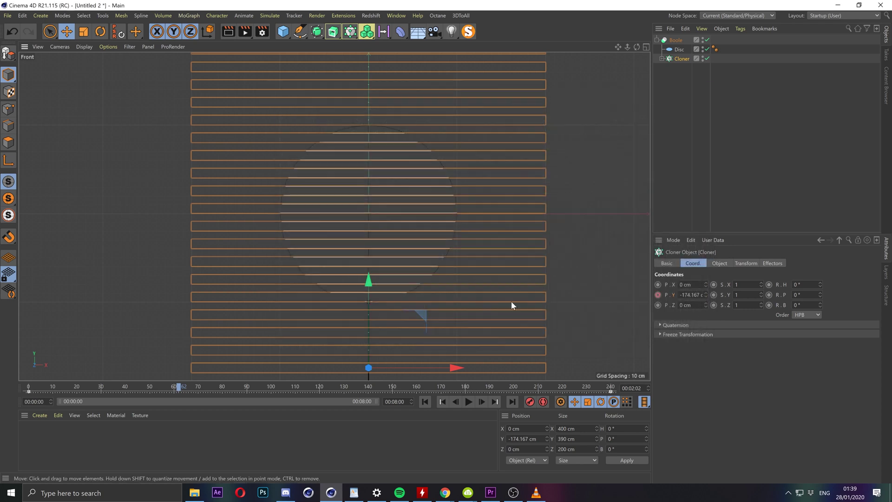
Play the animation to confirm the steady stripe rise, then return to four views.
{"action": "left_click", "coordinate": [528, 384]}
{"action": "left_click", "coordinate": [467, 402]}
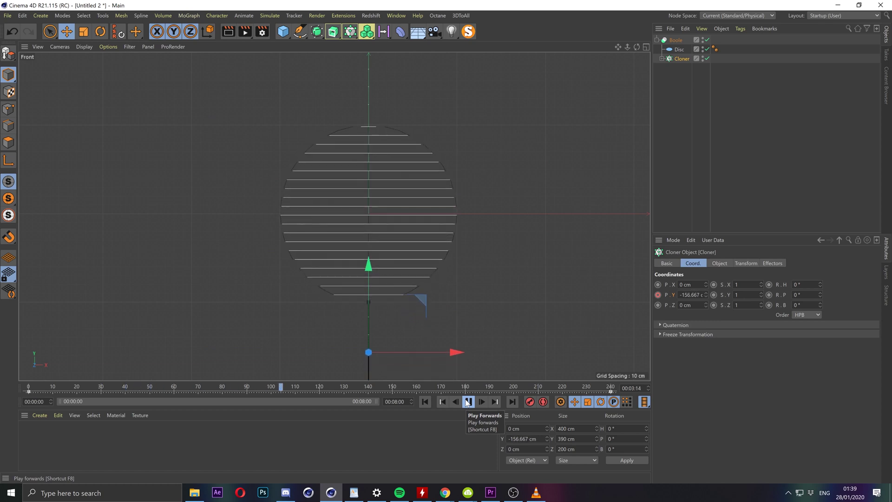
{"action": "left_click", "coordinate": [468, 401]}
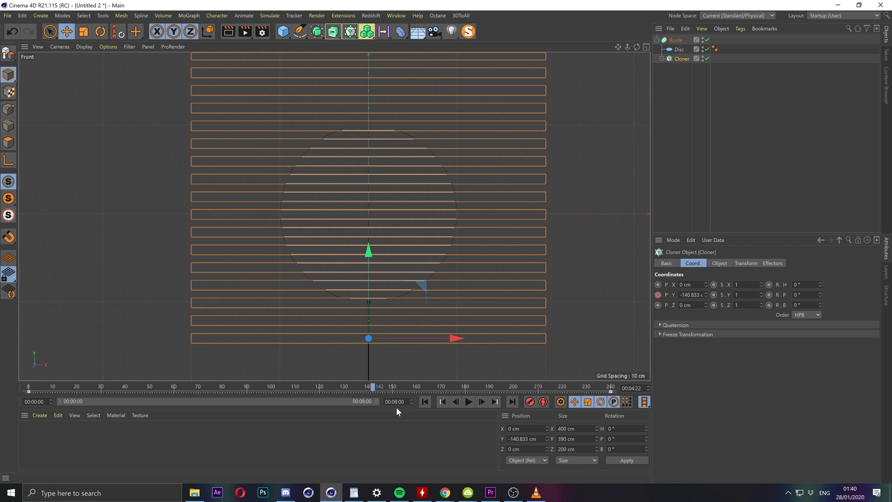
{"action": "left_click", "coordinate": [646, 46]}
Maximize the Perspective view and change the Cloner's first position key to -300 cm.
{"action": "left_click", "coordinate": [330, 46]}
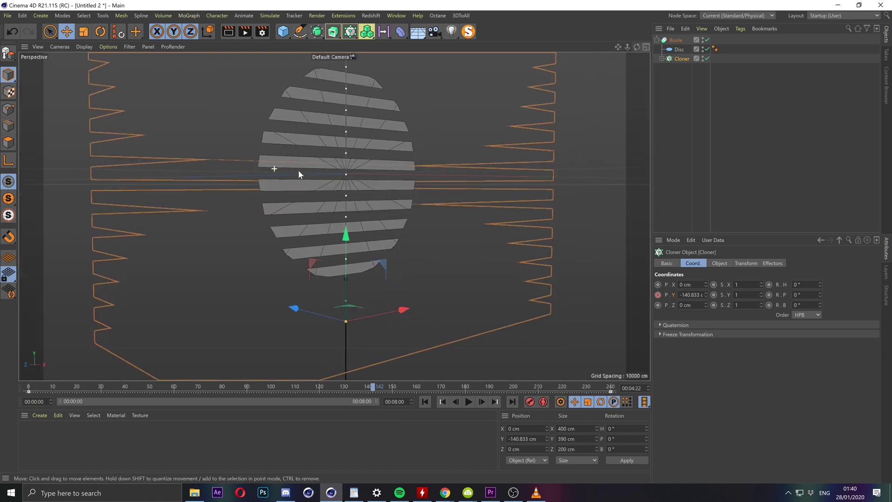
{"action": "left_click_drag", "start_coordinate": [298, 170], "coordinate": [317, 170], "text": "alt"}
{"action": "scroll", "coordinate": [325, 205], "scroll_direction": "up", "scroll_amount": 5}
{"action": "left_click_drag", "start_coordinate": [311, 226], "coordinate": [477, 248], "text": "alt"}
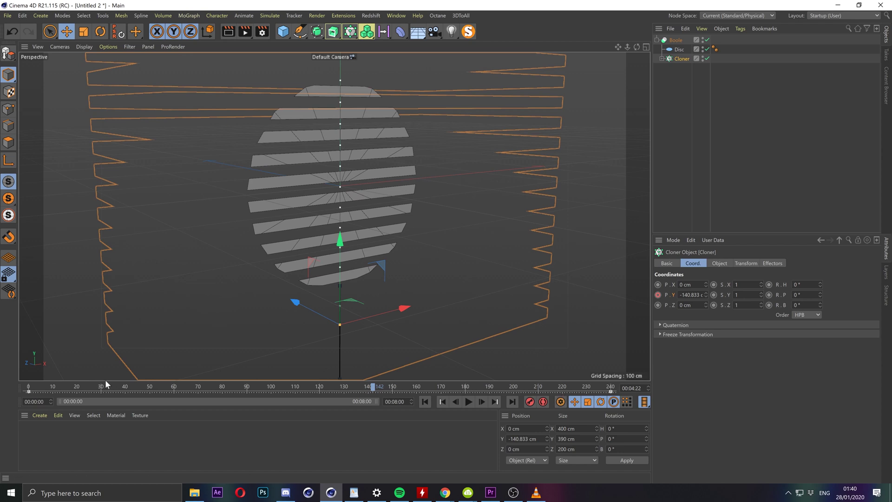
{"action": "left_click", "coordinate": [28, 392]}
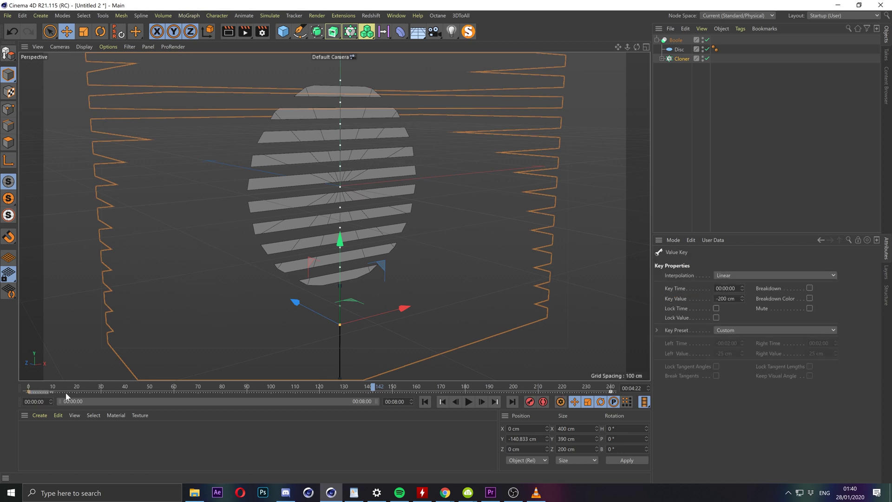
{"action": "left_click_drag", "start_coordinate": [79, 386], "coordinate": [6, 388]}
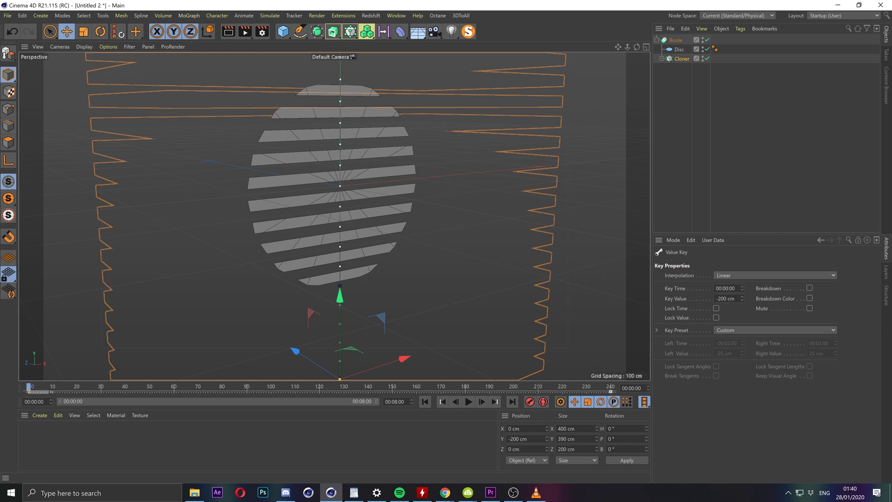
{"action": "left_click", "coordinate": [720, 298]}
{"action": "type", "text": "-300"}
{"action": "key", "text": "Return"}
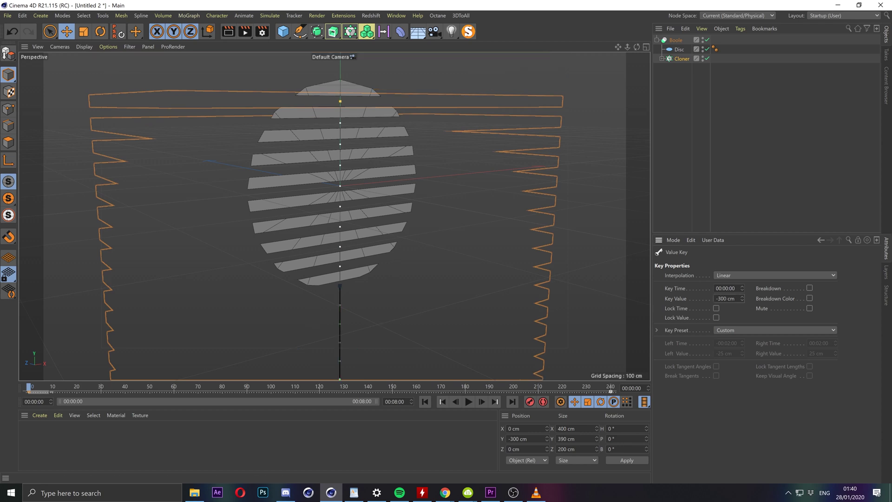
Play the animation from the new -300 cm start, then rewind to frame 0.
{"action": "left_click", "coordinate": [468, 403]}
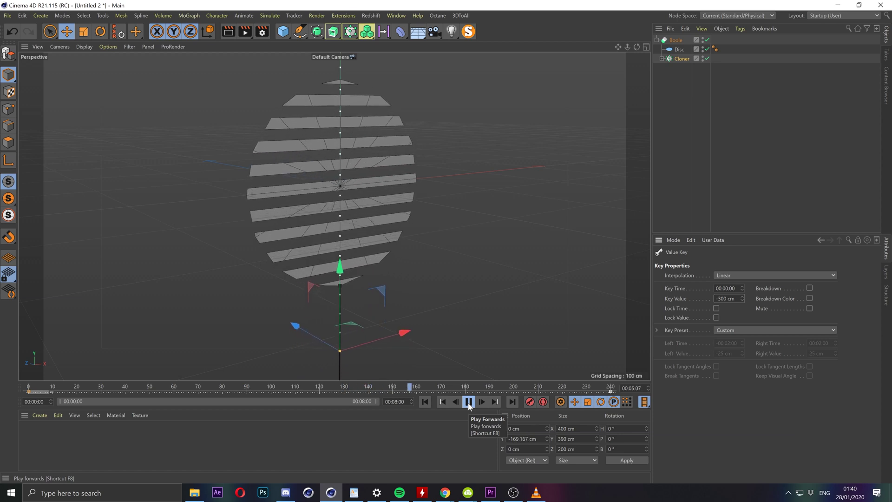
{"action": "left_click", "coordinate": [468, 402]}
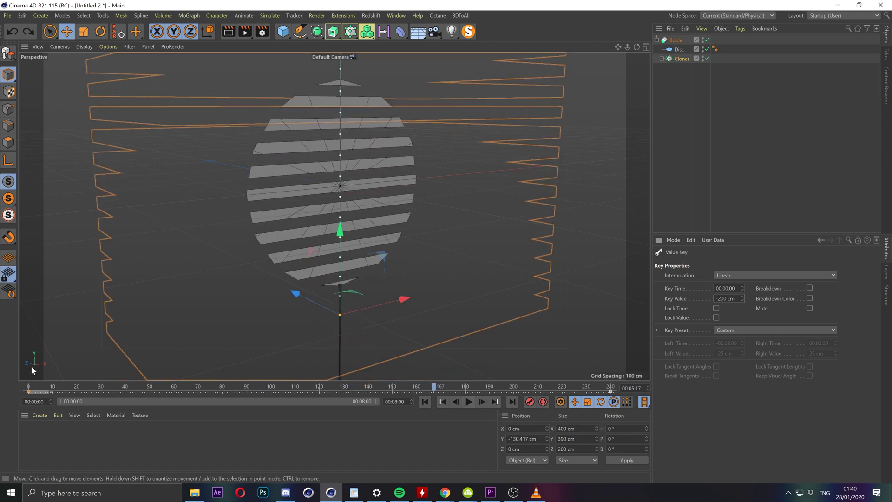
{"action": "left_click_drag", "start_coordinate": [60, 385], "coordinate": [15, 390]}
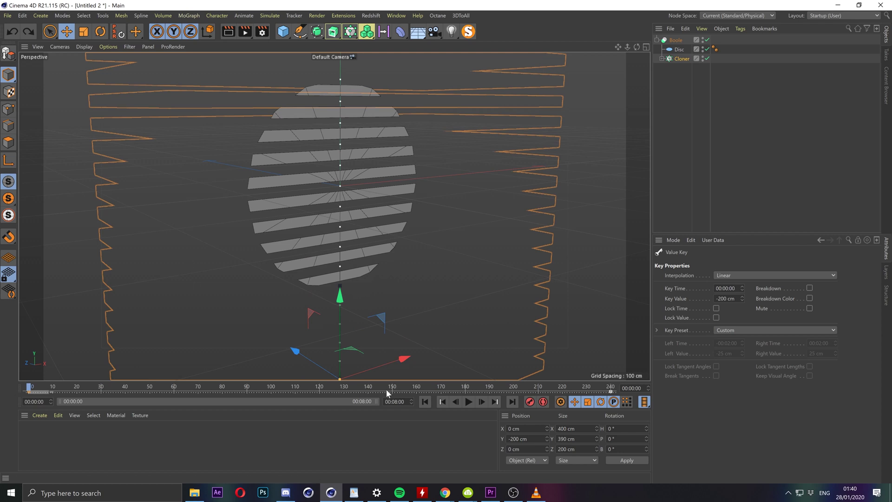
{"action": "middle_click_drag", "start_coordinate": [376, 143], "coordinate": [353, 183], "text": "alt"}
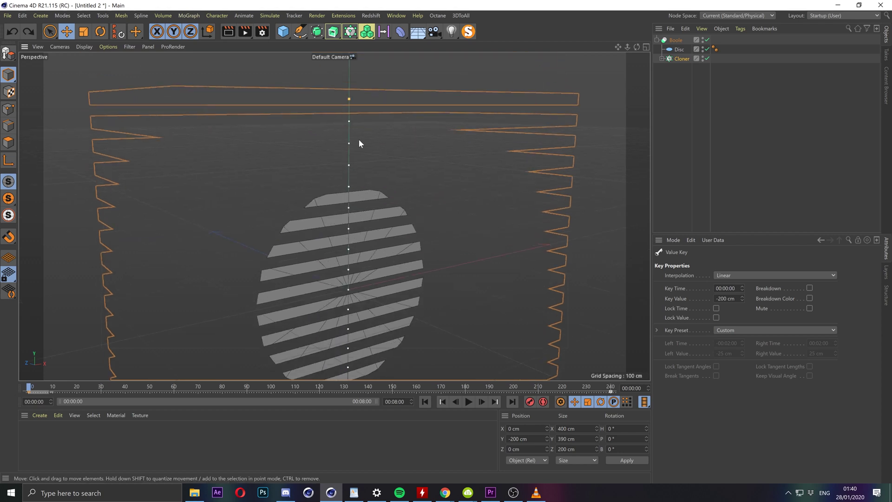
Review the Cloner's Coord. and Object settings, then bring up the delorean.mp4 reference video.
{"action": "left_click", "coordinate": [681, 57]}
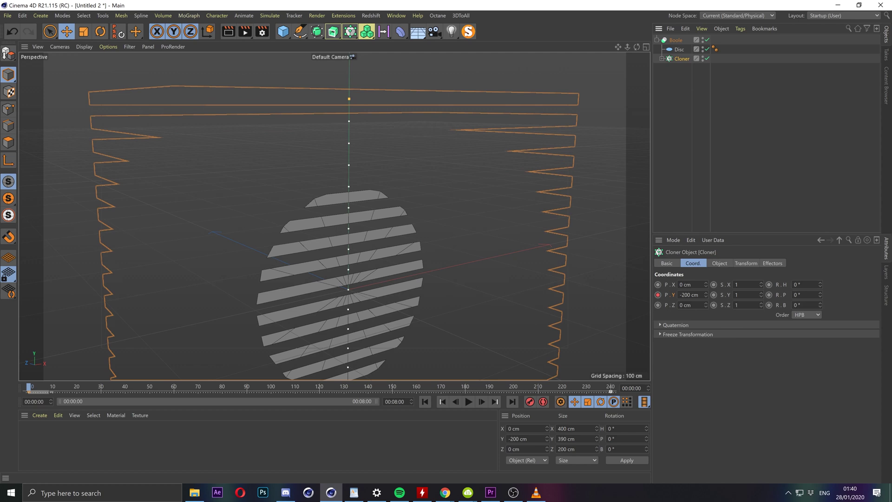
{"action": "left_click", "coordinate": [719, 263]}
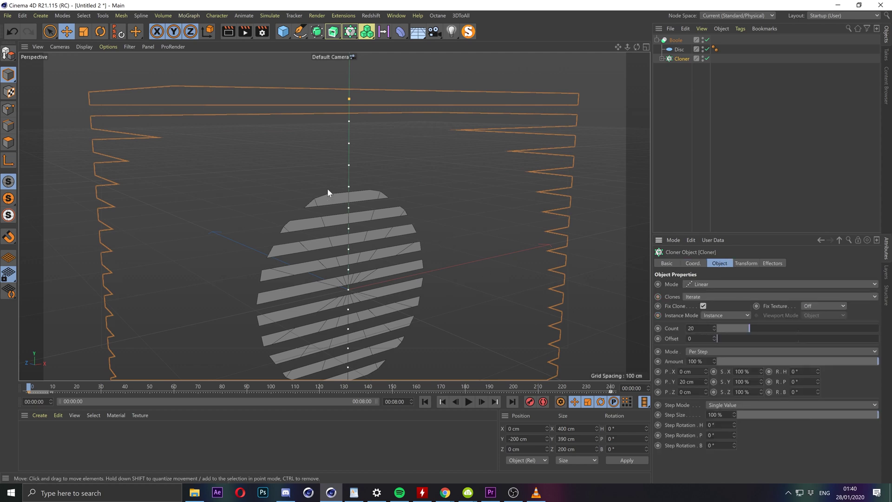
{"action": "left_click_drag", "start_coordinate": [367, 265], "coordinate": [329, 244], "text": "alt"}
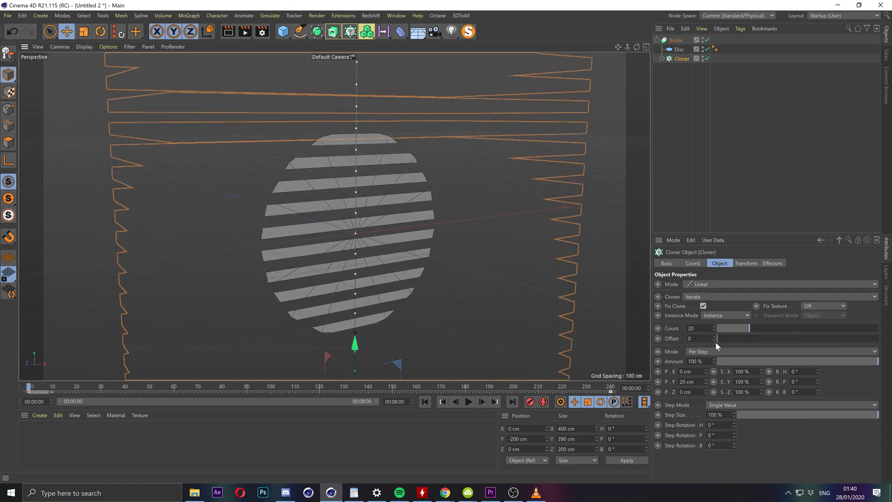
{"action": "left_click", "coordinate": [535, 492]}
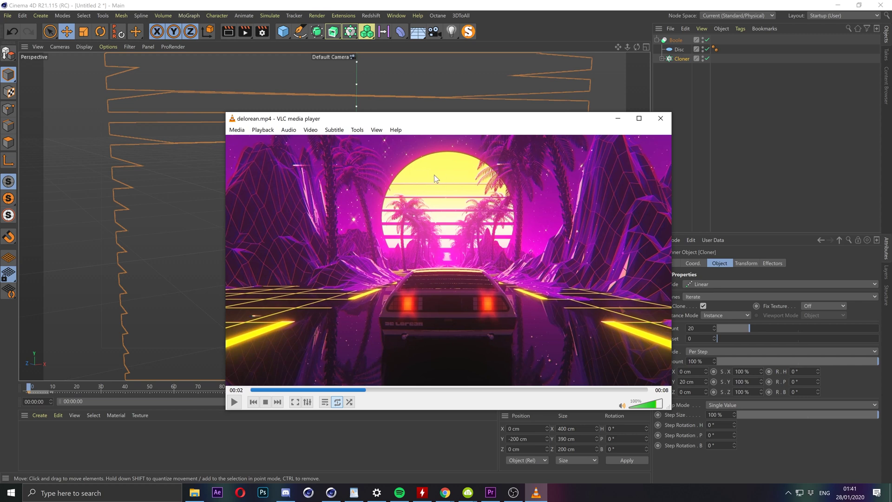
Watch the delorean clip's striped sun from 00:02 to 00:04, then pause and dismiss VLC.
{"action": "left_click", "coordinate": [234, 402]}
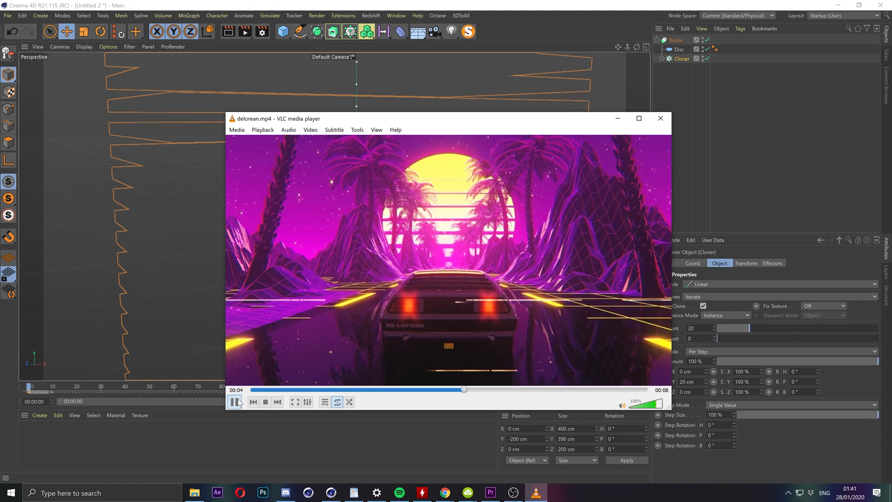
{"action": "key", "text": "space"}
{"action": "left_click", "coordinate": [617, 118]}
Add a MoGraph Plain effector to the stripe Cloner.
{"action": "left_click", "coordinate": [690, 101]}
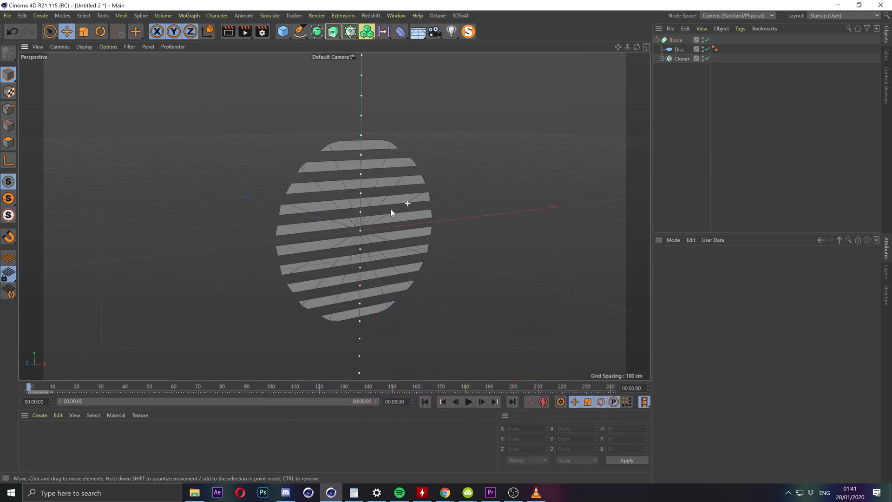
{"action": "left_click", "coordinate": [682, 58]}
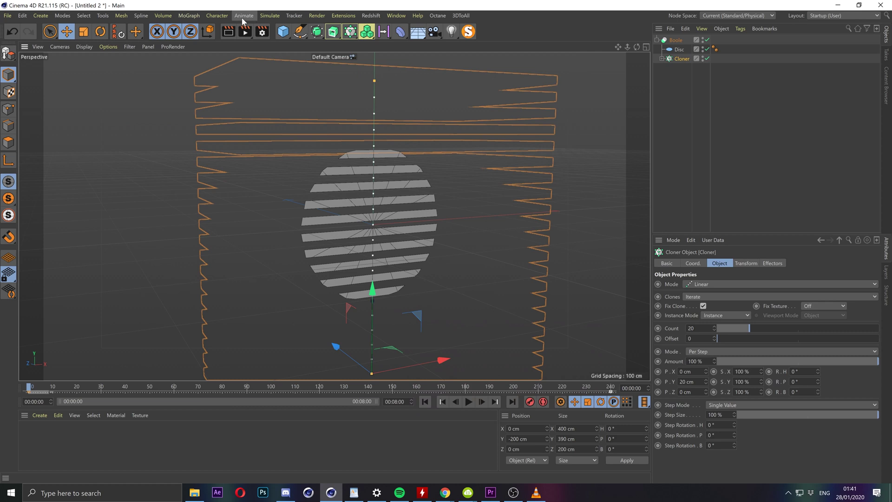
{"action": "left_click", "coordinate": [189, 15]}
{"action": "mouse_move", "coordinate": [203, 31]}
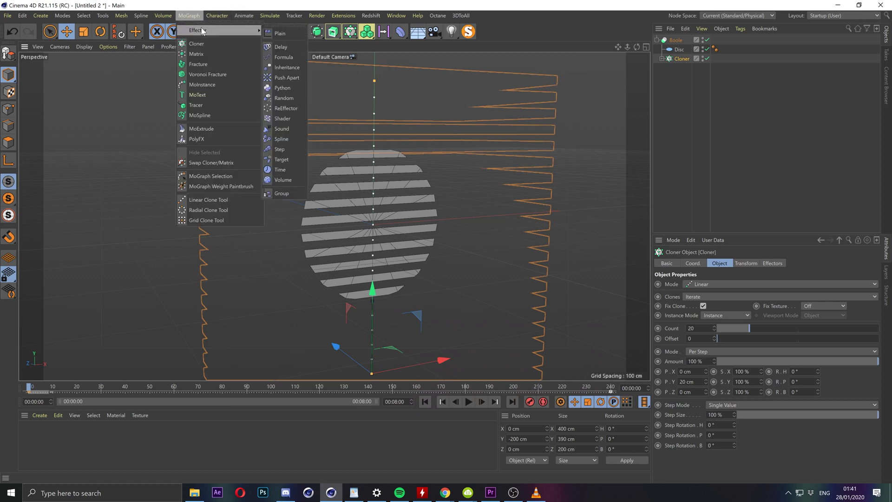
{"action": "left_click", "coordinate": [281, 34]}
Set the Plain effector to Scale instead of Position, with S.Y at -1.
{"action": "left_click", "coordinate": [748, 264]}
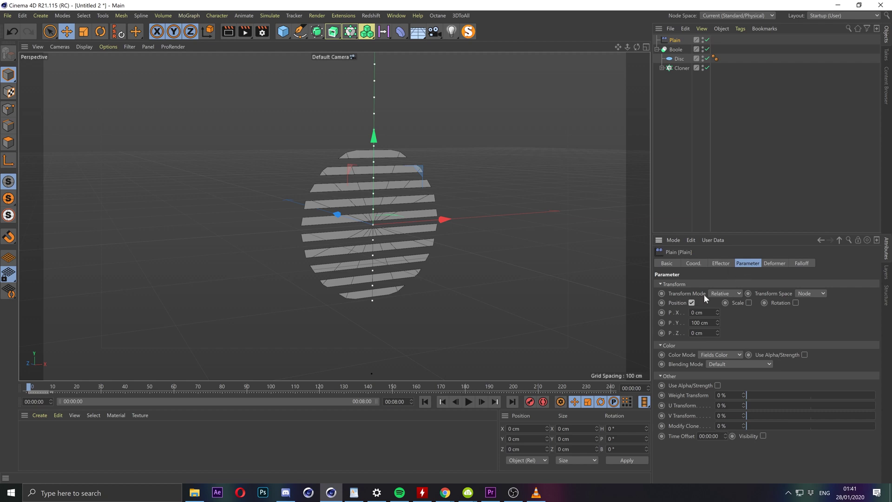
{"action": "left_click", "coordinate": [691, 303]}
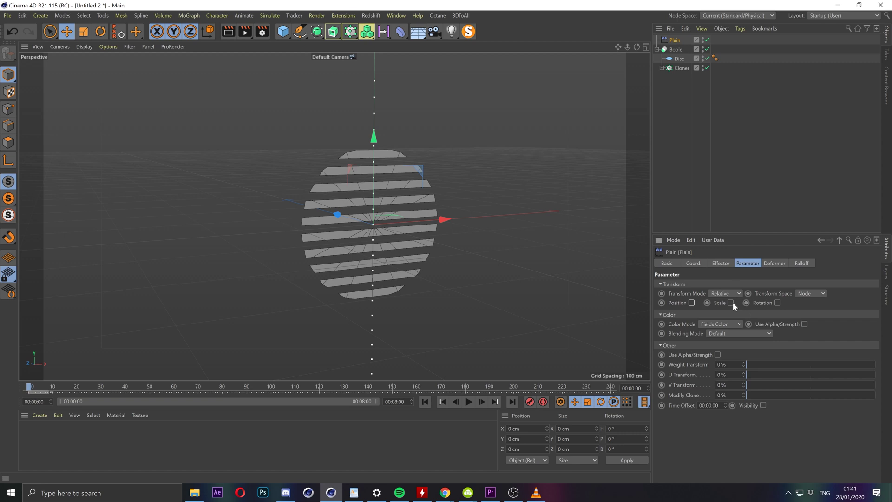
{"action": "left_click", "coordinate": [731, 303]}
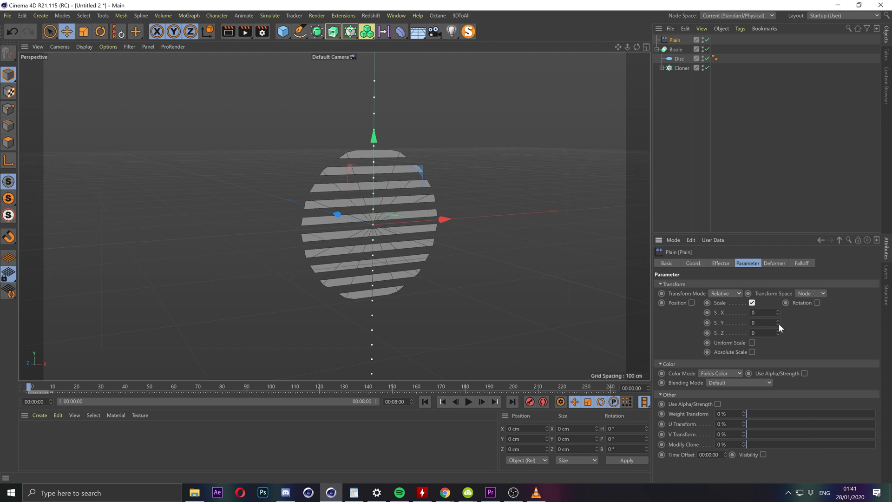
{"action": "left_click", "coordinate": [762, 323]}
{"action": "type", "text": "-1"}
{"action": "key", "text": "Return"}
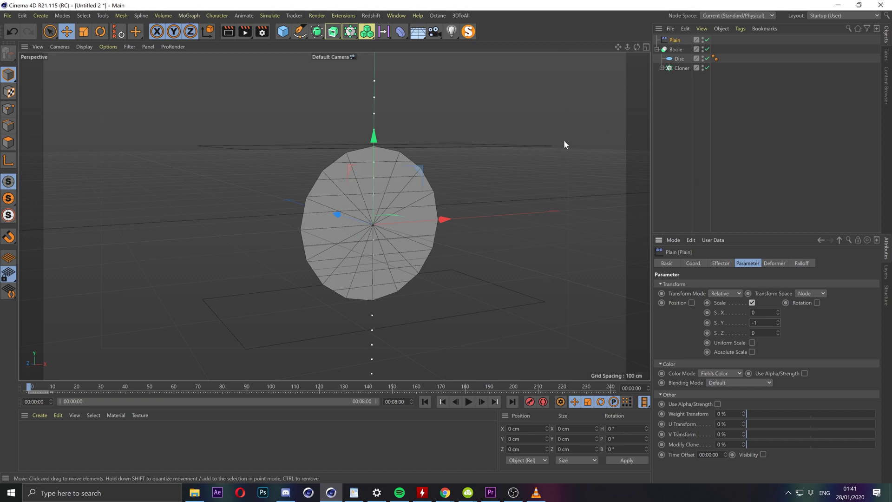
{"action": "left_click", "coordinate": [667, 129]}
Give the Plain effector a Linear Field falloff pointing along Y+.
{"action": "scroll", "coordinate": [403, 204], "scroll_direction": "up", "scroll_amount": 3}
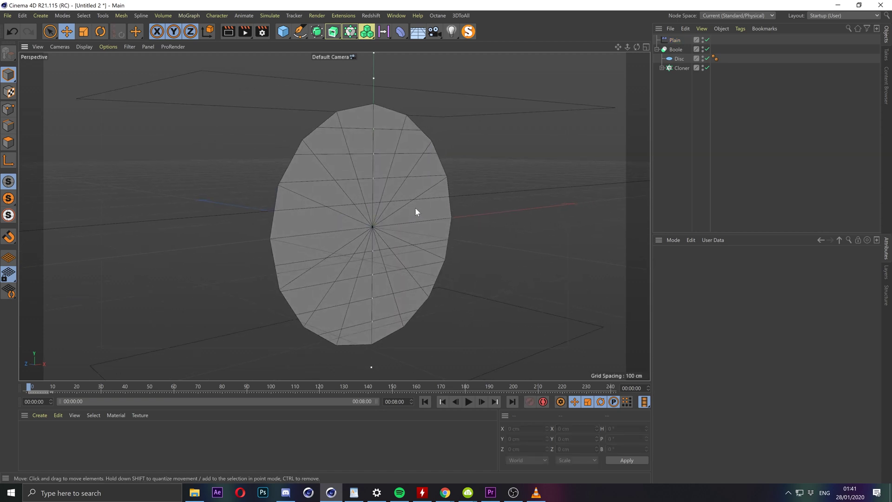
{"action": "scroll", "coordinate": [399, 209], "scroll_direction": "down", "scroll_amount": 1}
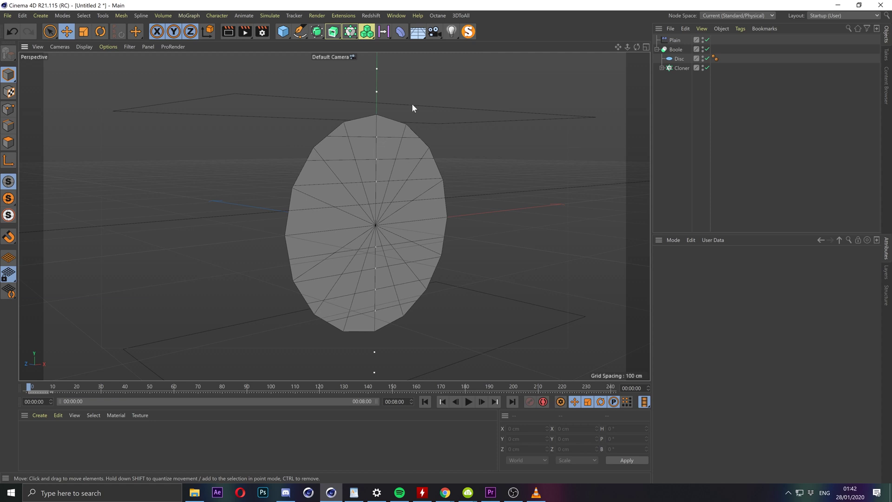
{"action": "left_click", "coordinate": [677, 40]}
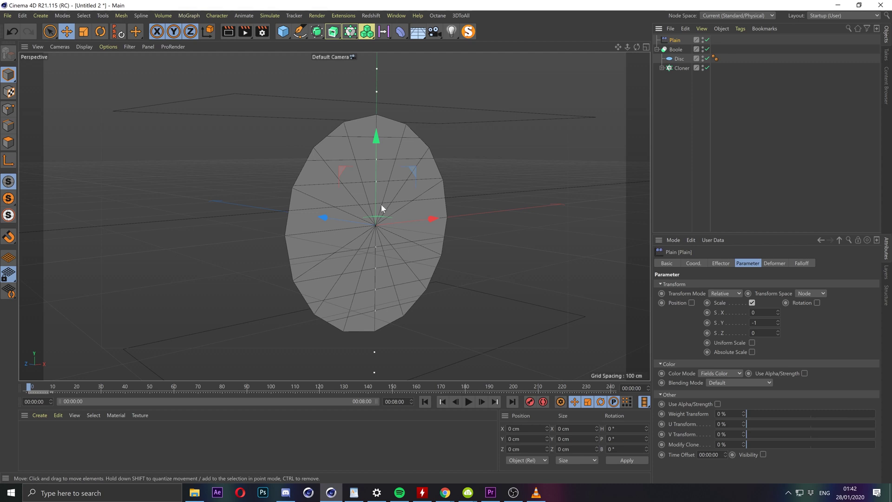
{"action": "left_click", "coordinate": [802, 263]}
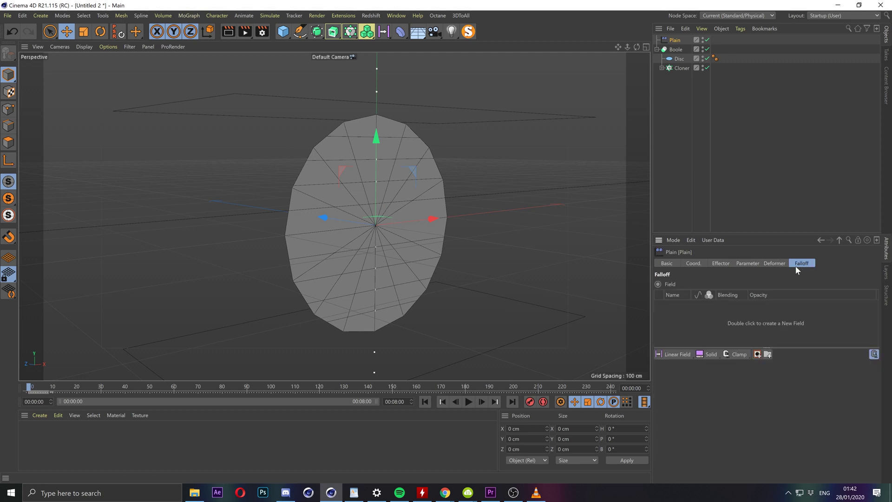
{"action": "left_click", "coordinate": [672, 354]}
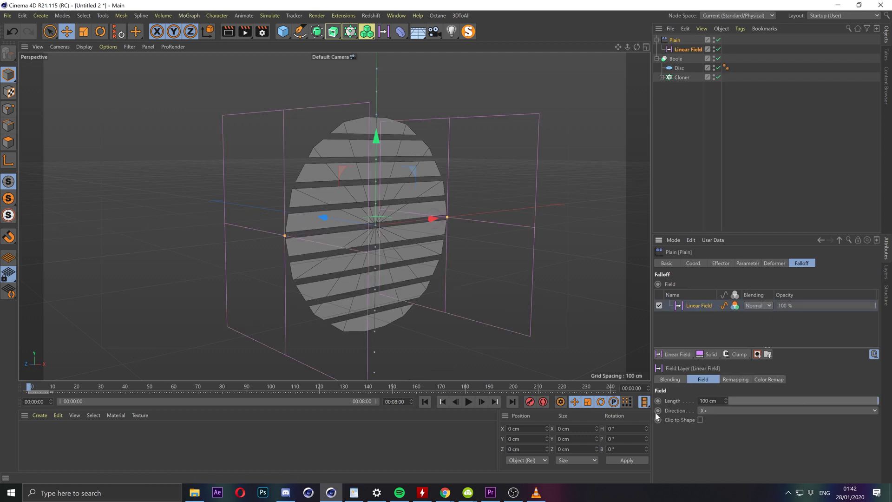
{"action": "left_click", "coordinate": [712, 410]}
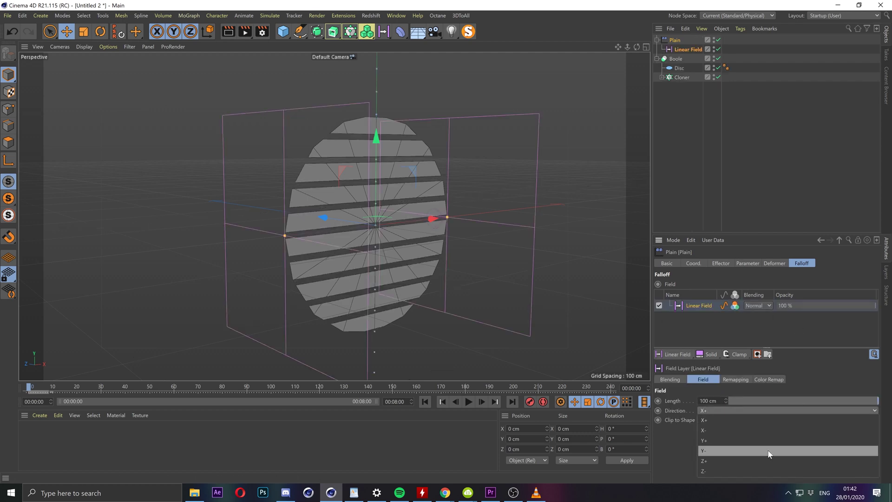
{"action": "left_click", "coordinate": [729, 439]}
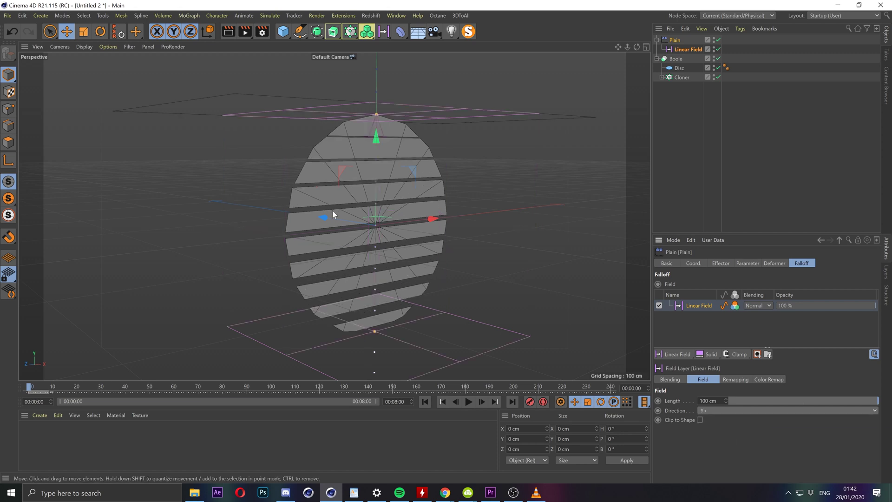
Lower the Plain effector along Y to about -41 cm so stripes cut the lower disc.
{"action": "left_click_drag", "start_coordinate": [332, 212], "coordinate": [332, 209], "text": "alt"}
{"action": "left_click_drag", "start_coordinate": [375, 189], "coordinate": [369, 213]}
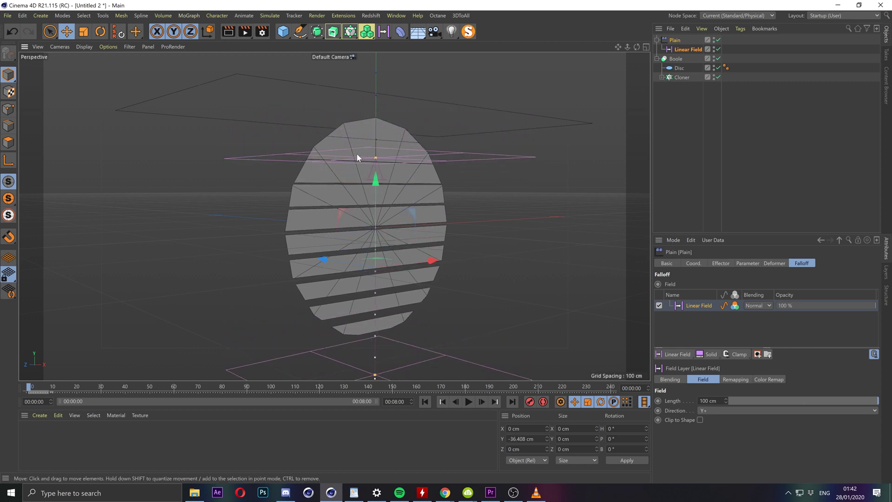
{"action": "scroll", "coordinate": [357, 155], "scroll_direction": "up", "scroll_amount": 4}
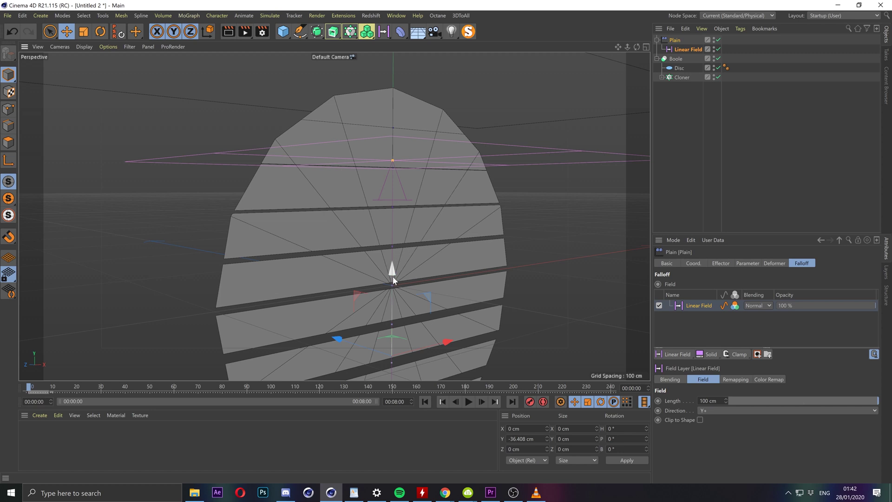
{"action": "mouse_move", "coordinate": [392, 272]}
{"action": "left_mouse_down"}
{"action": "mouse_move", "coordinate": [393, 291]}
{"action": "mouse_move", "coordinate": [392, 284]}
{"action": "left_mouse_up"}
{"action": "scroll", "coordinate": [386, 274], "scroll_direction": "down", "scroll_amount": 3}
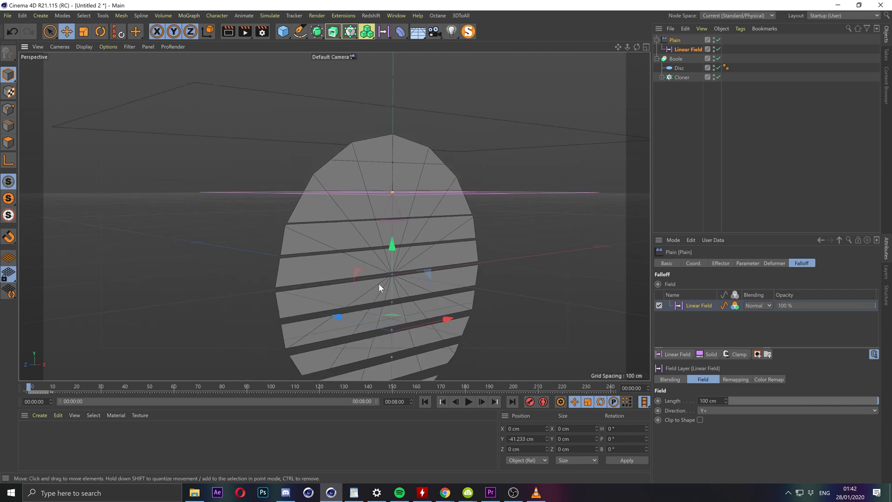
{"action": "middle_click_drag", "start_coordinate": [378, 284], "coordinate": [373, 188], "text": "alt"}
{"action": "left_click_drag", "start_coordinate": [373, 188], "coordinate": [343, 230], "text": "alt"}
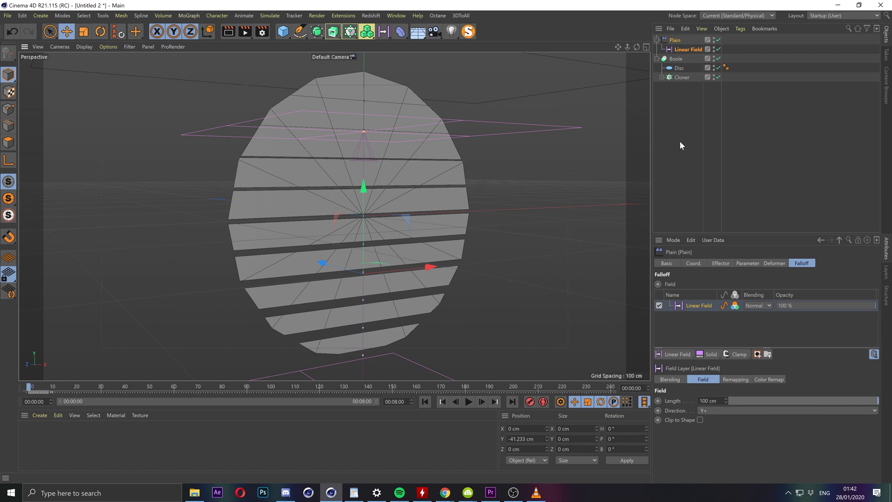
{"action": "left_click", "coordinate": [680, 141]}
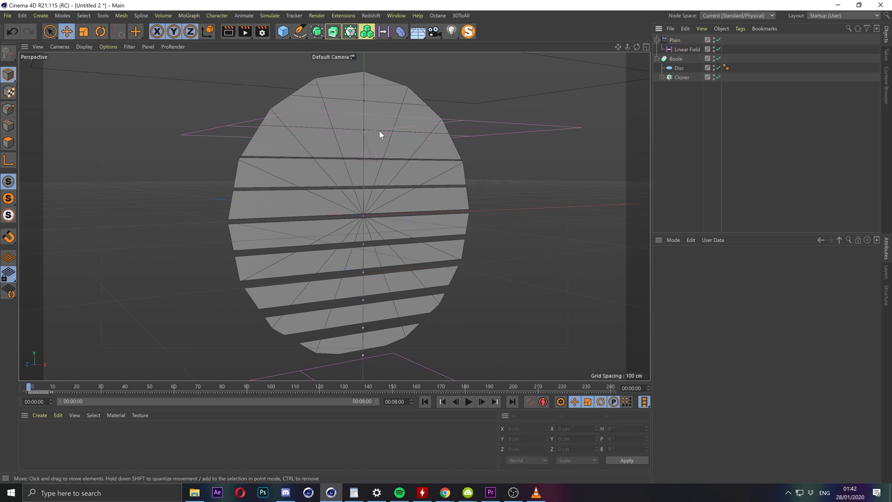
Switch the viewport to Gouraud Shading and orbit to inspect the sliced disc.
{"action": "left_click", "coordinate": [85, 47]}
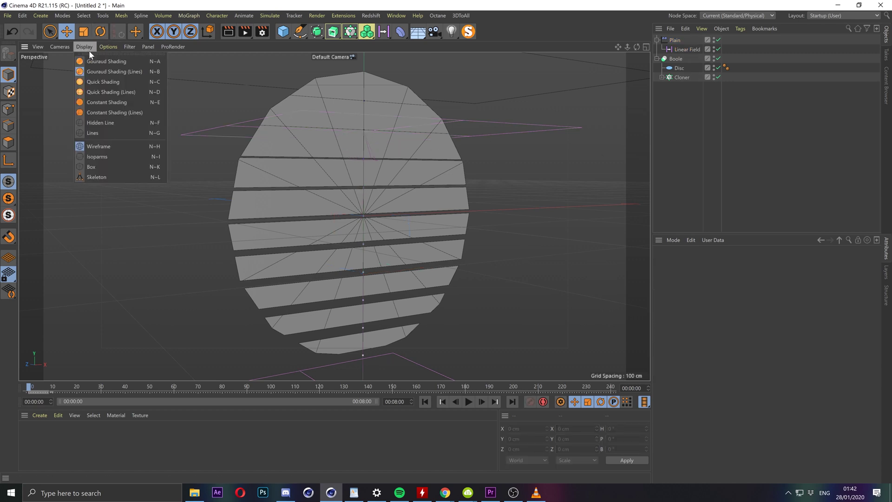
{"action": "left_click", "coordinate": [108, 68]}
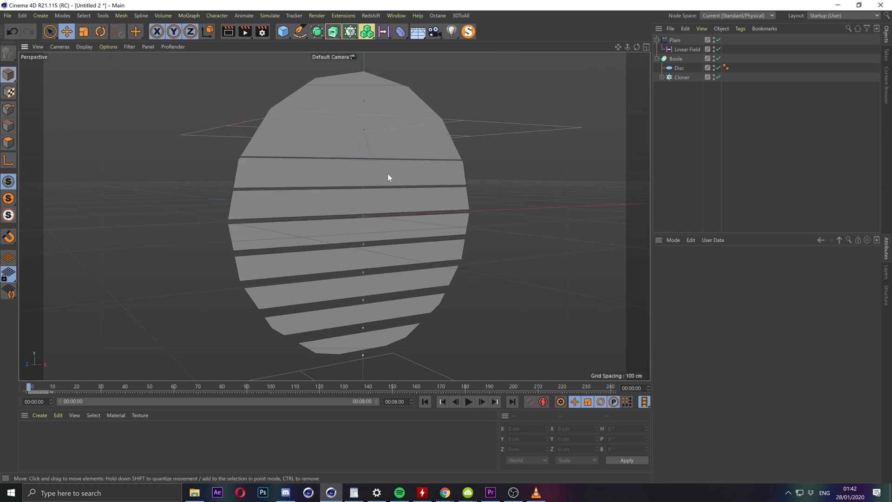
{"action": "left_click_drag", "start_coordinate": [378, 227], "coordinate": [402, 212], "text": "alt"}
{"action": "left_click_drag", "start_coordinate": [367, 259], "coordinate": [434, 203], "text": "alt"}
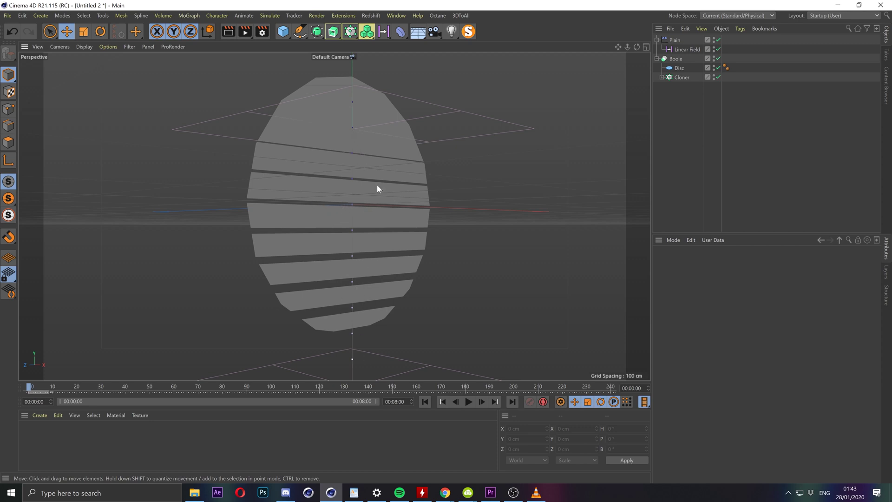
Play the stripe animation, rewatch from an earlier frame, then stop playback.
{"action": "left_click", "coordinate": [468, 403]}
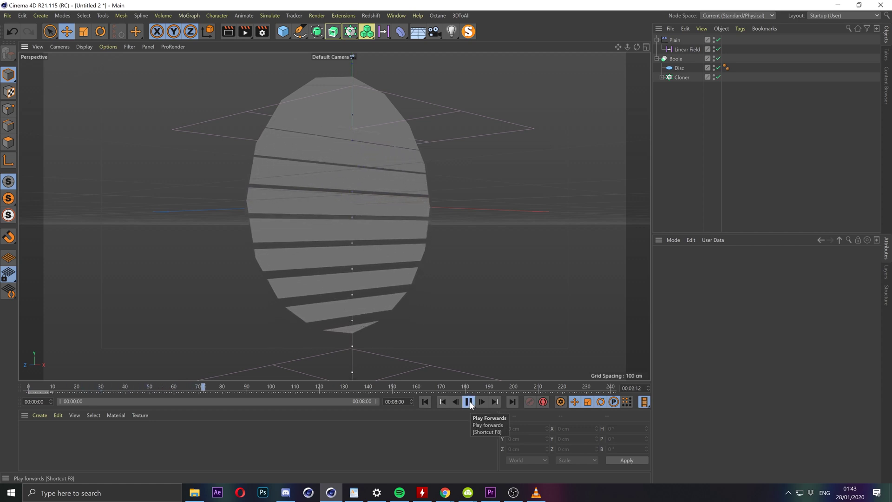
{"action": "left_click", "coordinate": [135, 386]}
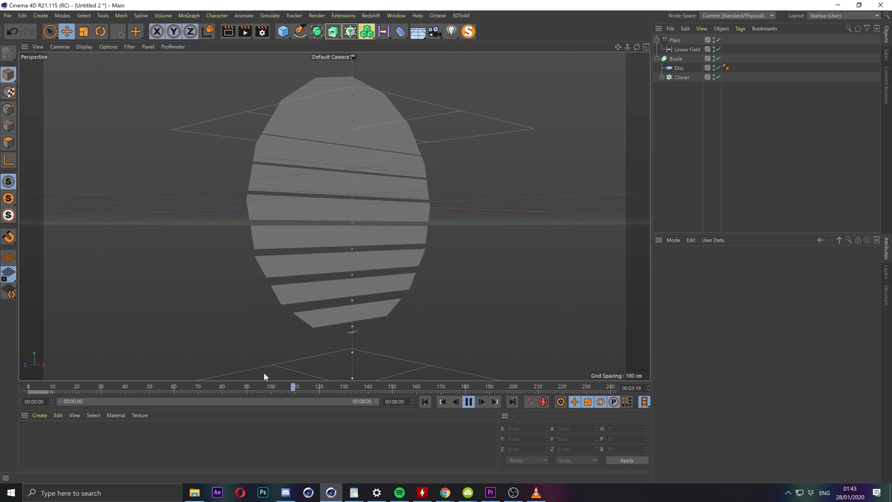
{"action": "key", "text": "F8"}
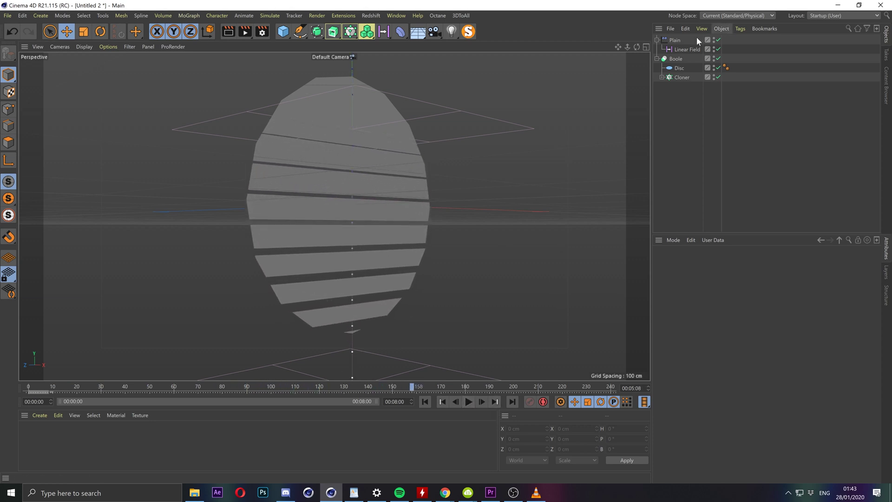
Raise the Linear Field and shorten its length to about 79 cm, then scrub to frame 85.
{"action": "left_click", "coordinate": [686, 50]}
{"action": "mouse_move", "coordinate": [353, 191]}
{"action": "left_mouse_down"}
{"action": "mouse_move", "coordinate": [353, 122]}
{"action": "mouse_move", "coordinate": [343, 199]}
{"action": "left_mouse_up"}
{"action": "middle_click_drag", "start_coordinate": [338, 246], "coordinate": [335, 215], "text": "alt"}
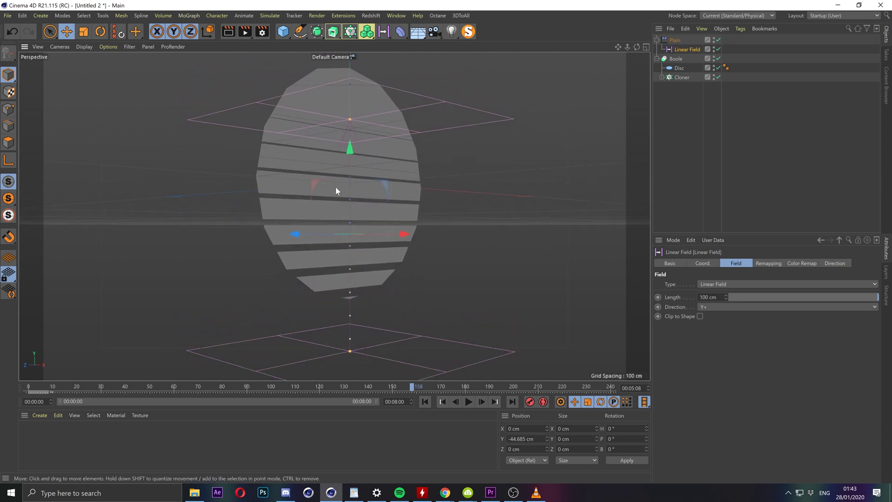
{"action": "left_click_drag", "start_coordinate": [351, 122], "coordinate": [350, 146]}
{"action": "scroll", "coordinate": [342, 195], "scroll_direction": "up", "scroll_amount": 1}
{"action": "scroll", "coordinate": [342, 195], "scroll_direction": "up", "scroll_amount": 2}
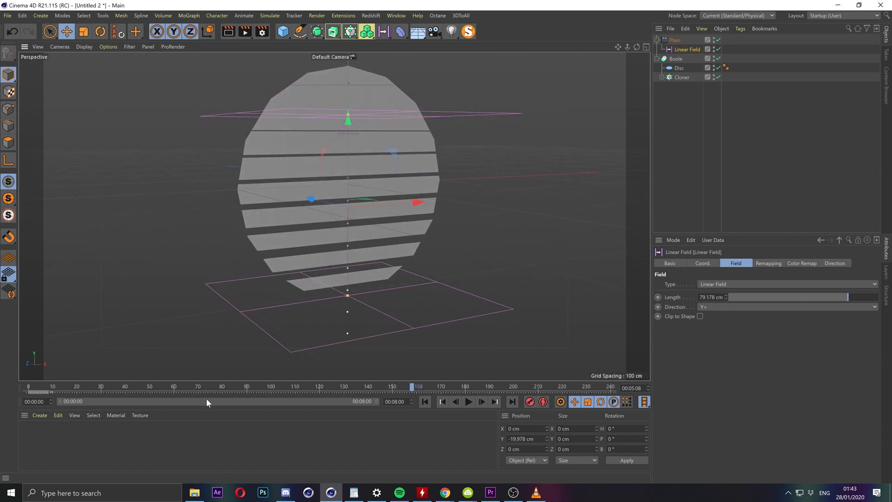
{"action": "left_click_drag", "start_coordinate": [206, 392], "coordinate": [234, 388]}
{"action": "left_click", "coordinate": [673, 201]}
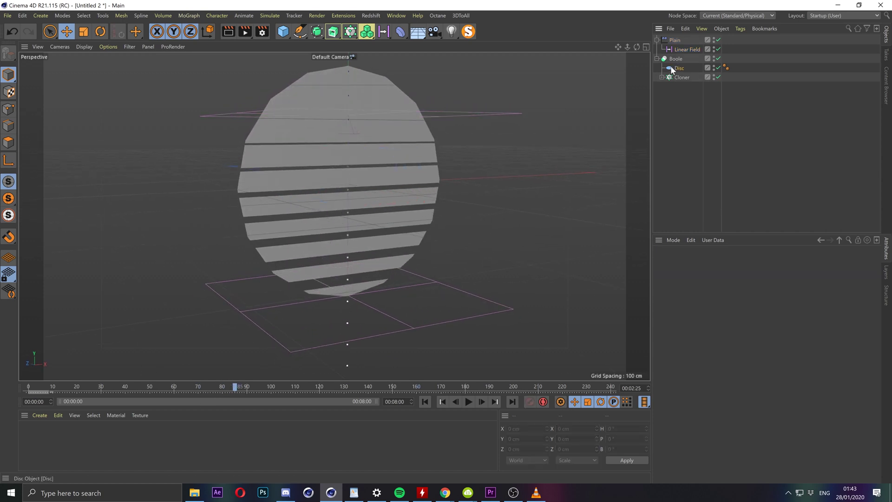
Set the Disc's Rotation Segments to 48 for a smooth circle.
{"action": "left_click", "coordinate": [671, 70]}
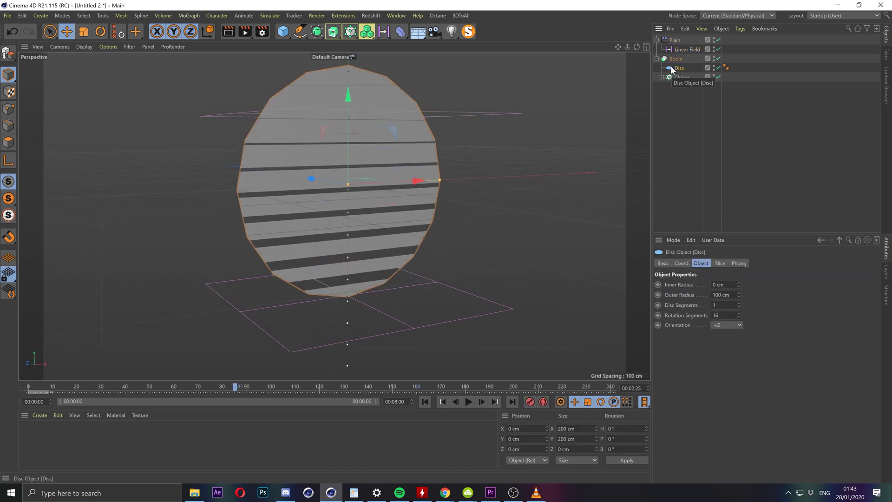
{"action": "left_click", "coordinate": [724, 314]}
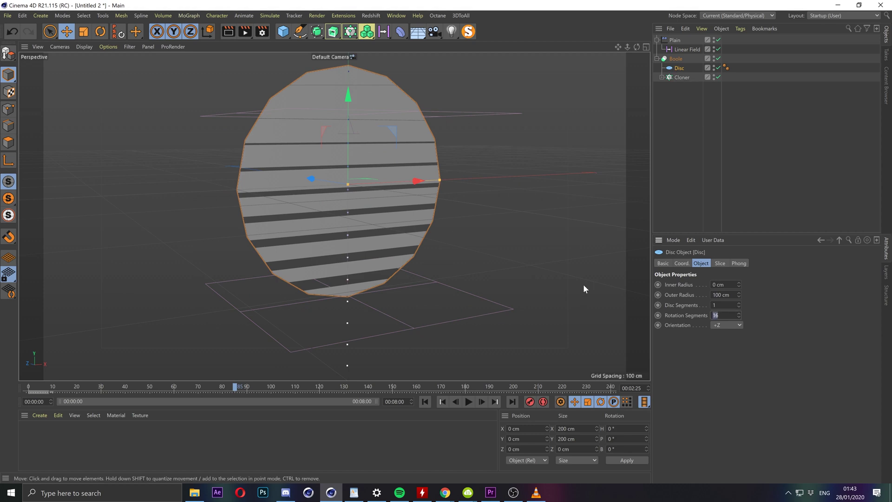
{"action": "key", "text": "BackSpace"}
{"action": "key", "text": "BackSpace"}
{"action": "type", "text": "48"}
{"action": "key", "text": "Return"}
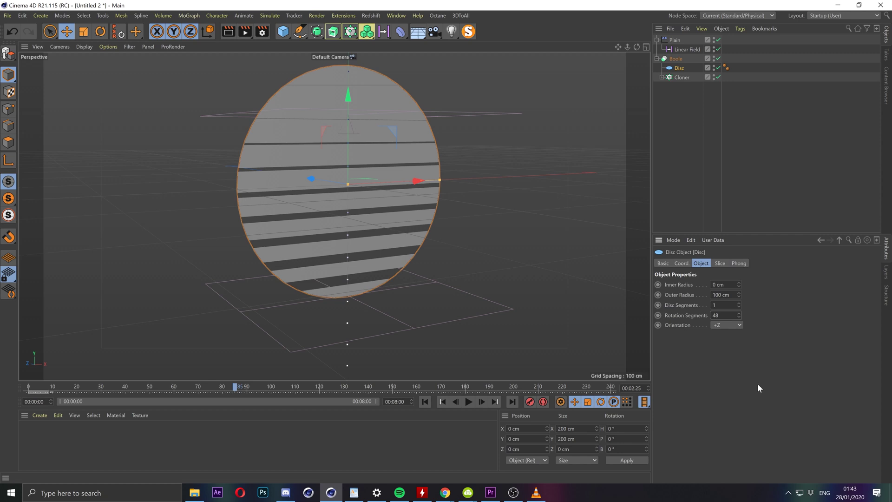
{"action": "left_click", "coordinate": [678, 110]}
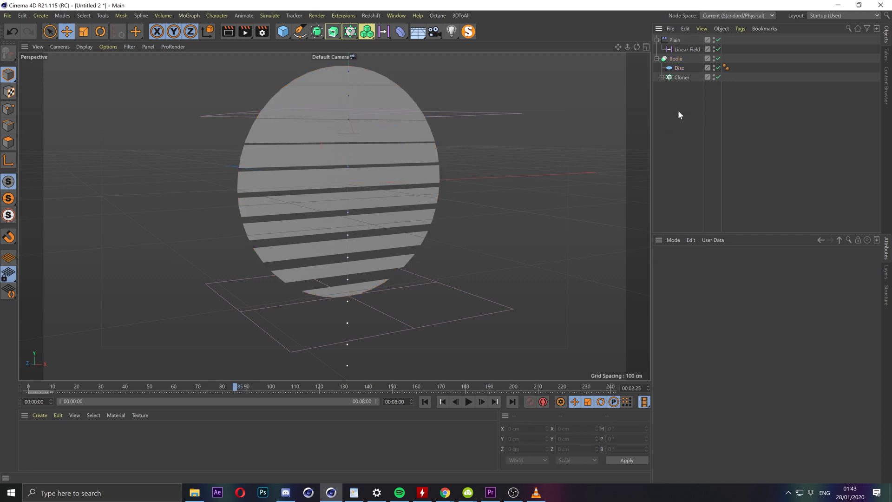
Set the cloned Cube's Size Y to 5 cm, then scrub to frame 217 and preview playback.
{"action": "left_click", "coordinate": [684, 77]}
{"action": "left_click", "coordinate": [661, 77]}
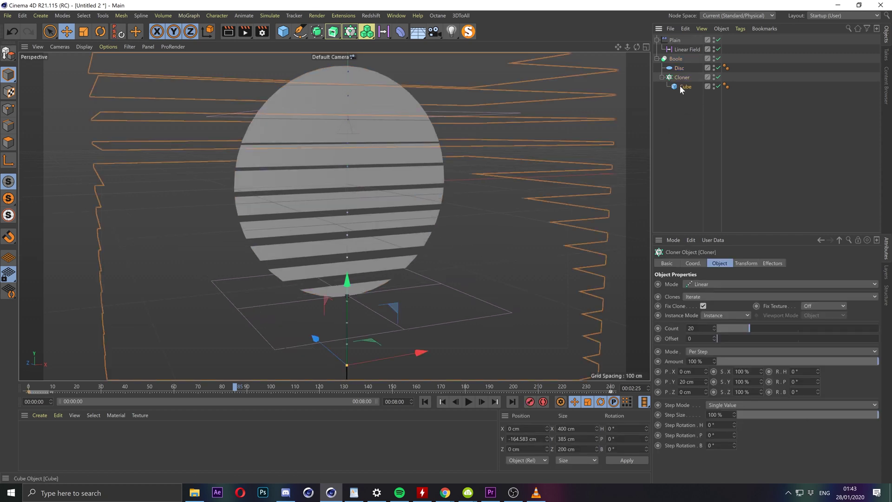
{"action": "left_click", "coordinate": [683, 87]}
{"action": "left_click", "coordinate": [695, 294]}
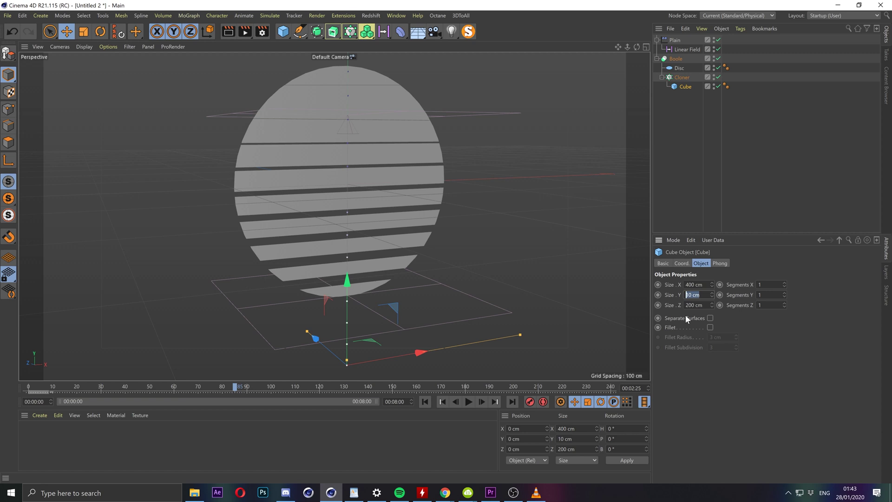
{"action": "type", "text": "5"}
{"action": "key", "text": "Return"}
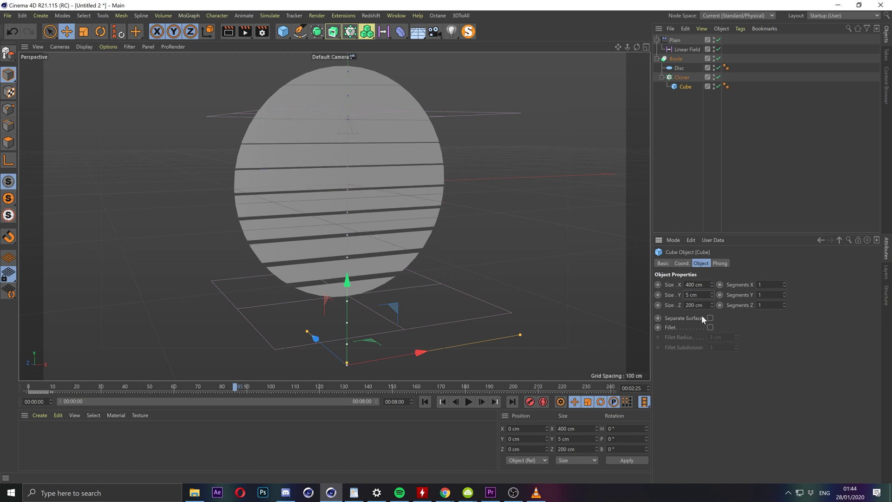
{"action": "left_click_drag", "start_coordinate": [511, 387], "coordinate": [558, 388]}
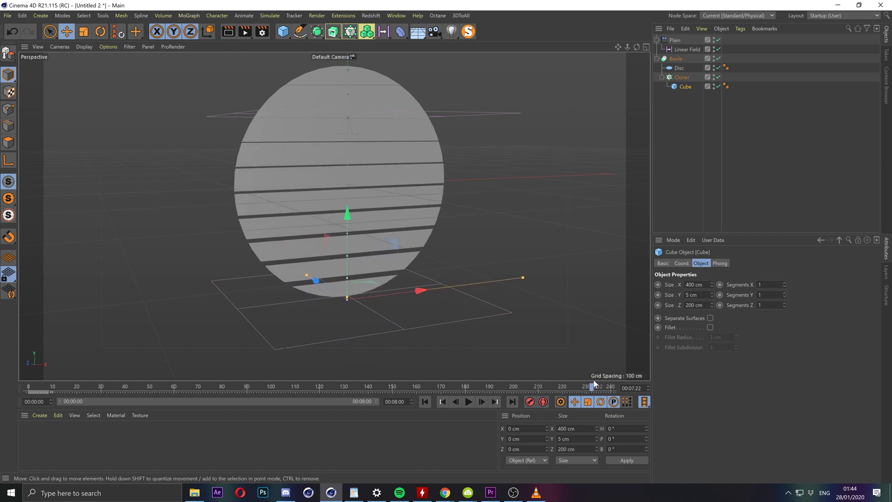
{"action": "left_click", "coordinate": [469, 402]}
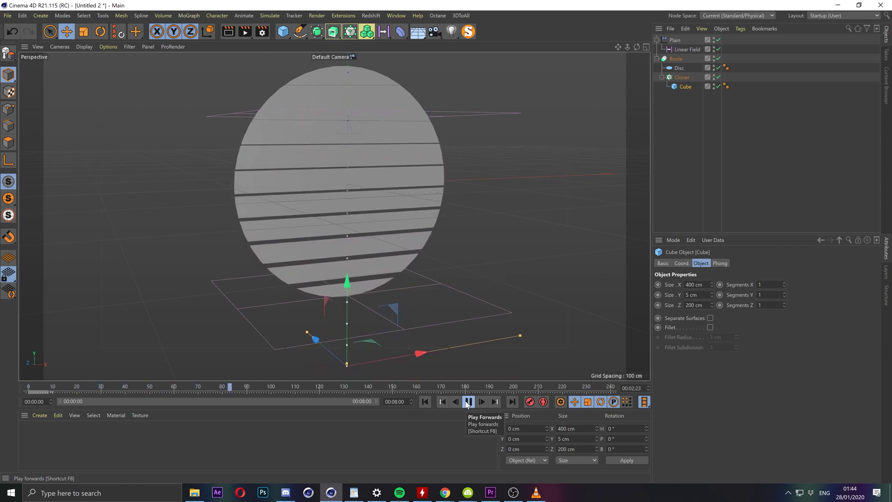
{"action": "left_click", "coordinate": [468, 402]}
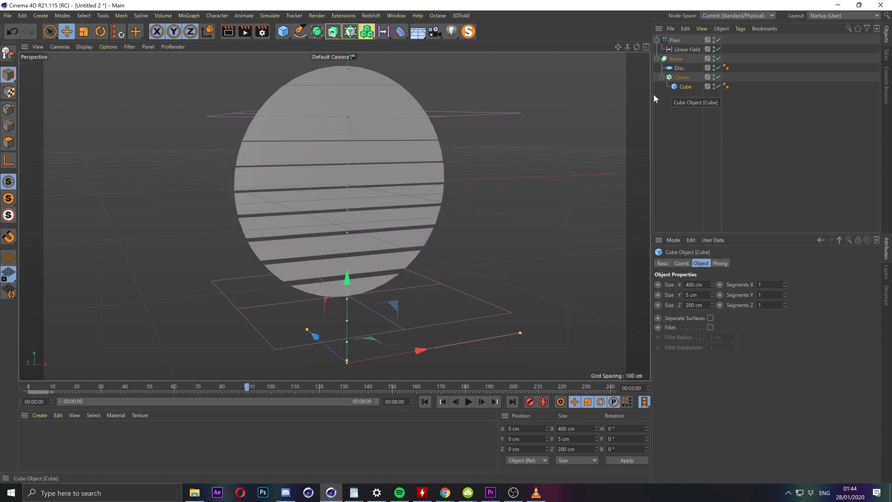
Test a denser layout: Cloner P.Y spacing 10 cm and Count 40.
{"action": "key", "text": "Up"}
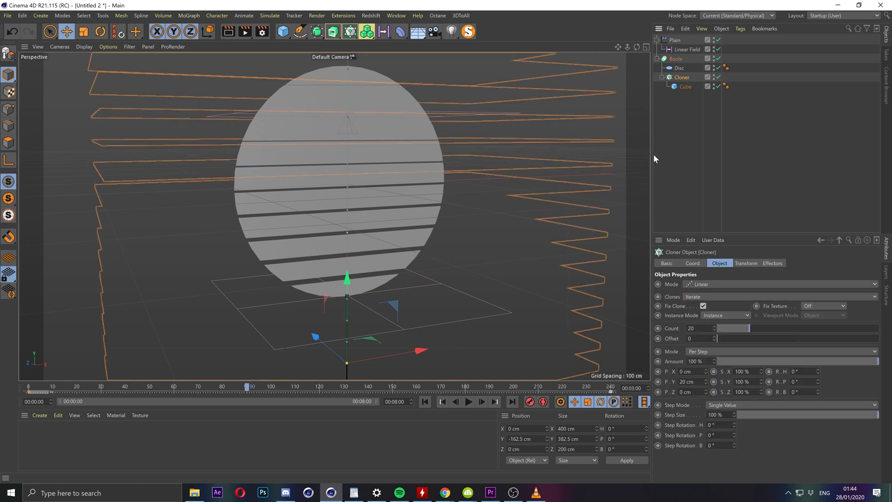
{"action": "left_click", "coordinate": [691, 381]}
{"action": "left_click_drag", "start_coordinate": [693, 382], "coordinate": [679, 381]}
{"action": "type", "text": "10"}
{"action": "key", "text": "Return"}
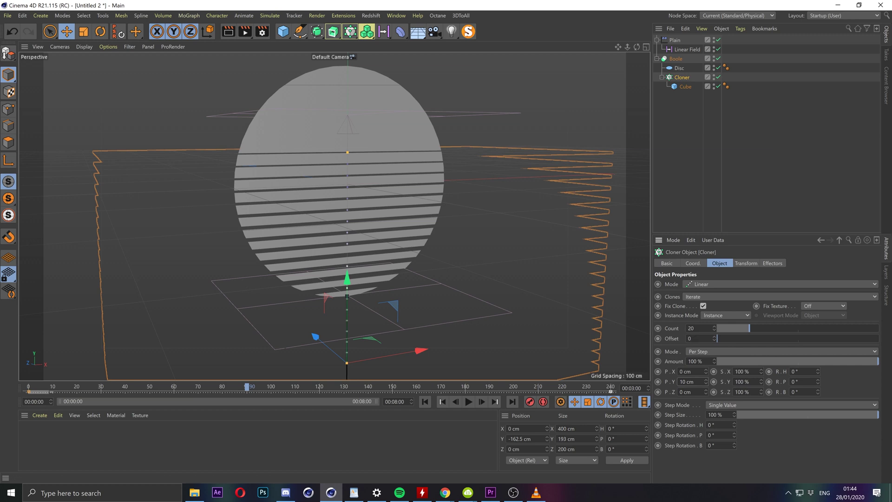
{"action": "left_click", "coordinate": [694, 328]}
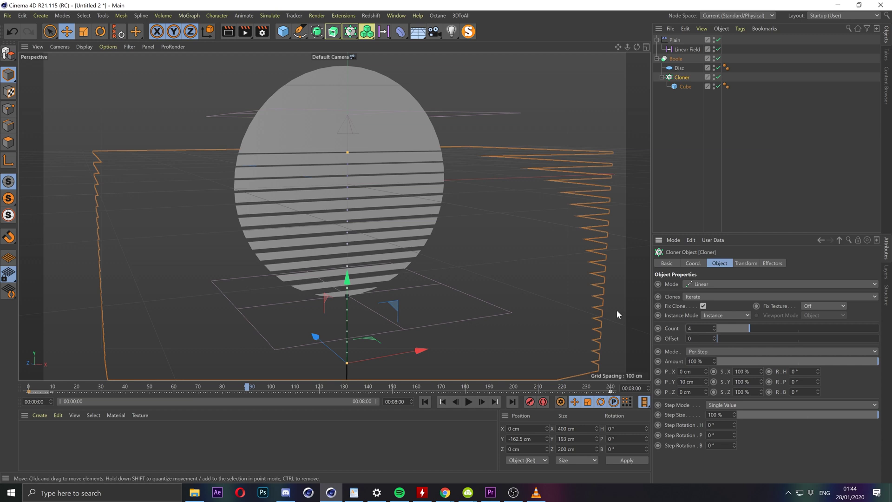
{"action": "key", "text": "Return"}
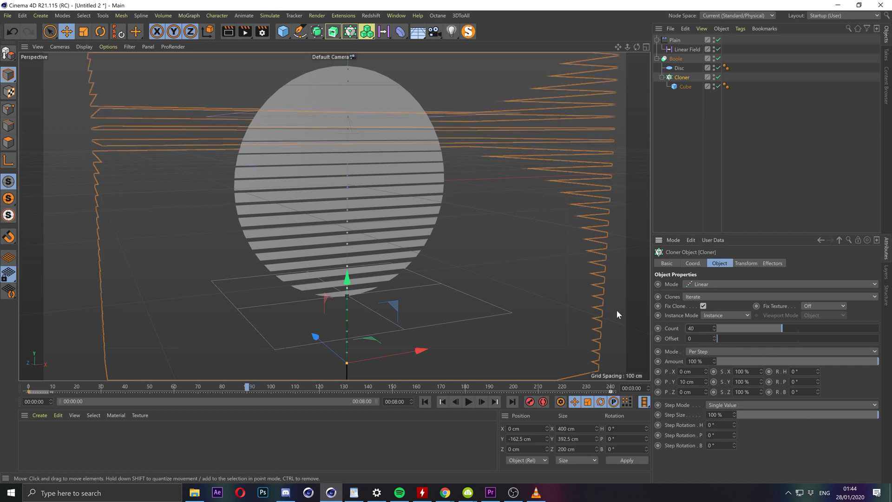
{"action": "left_click", "coordinate": [706, 151]}
Orbit and play the denser stripes, then select the Cube and replay from frame one.
{"action": "left_click_drag", "start_coordinate": [358, 197], "coordinate": [342, 235], "text": "alt"}
{"action": "left_click", "coordinate": [467, 402]}
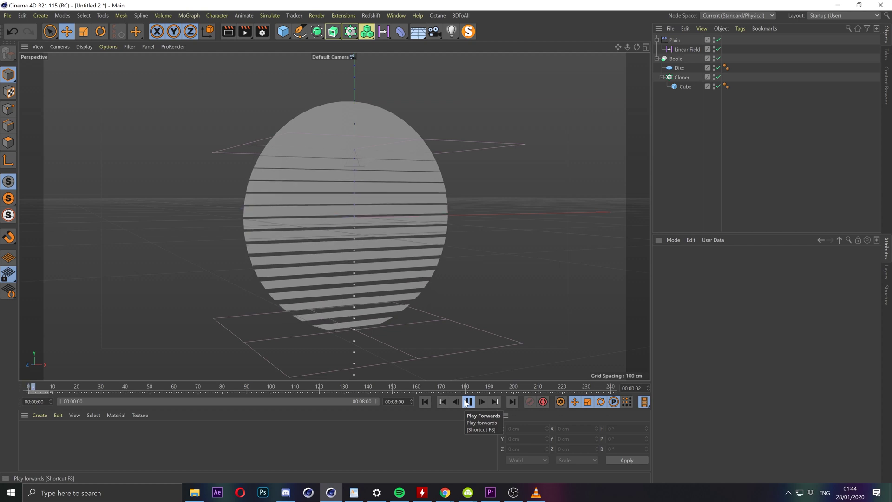
{"action": "left_click", "coordinate": [467, 402]}
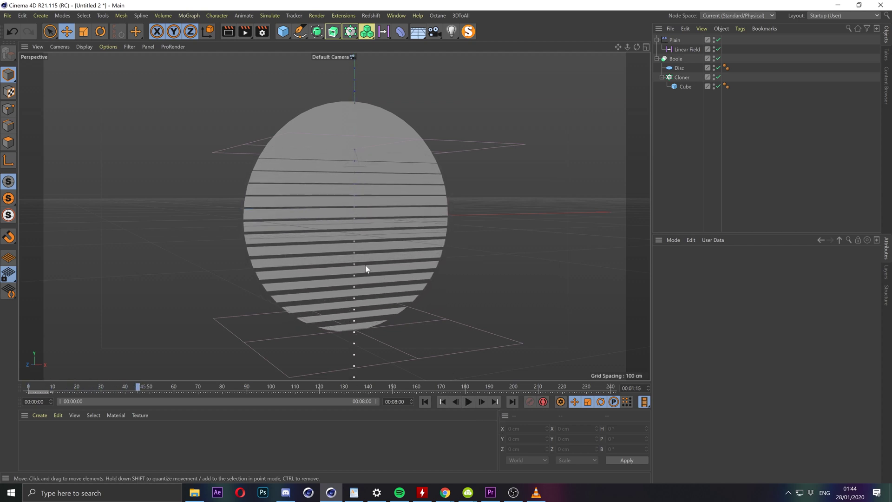
{"action": "left_click", "coordinate": [362, 275]}
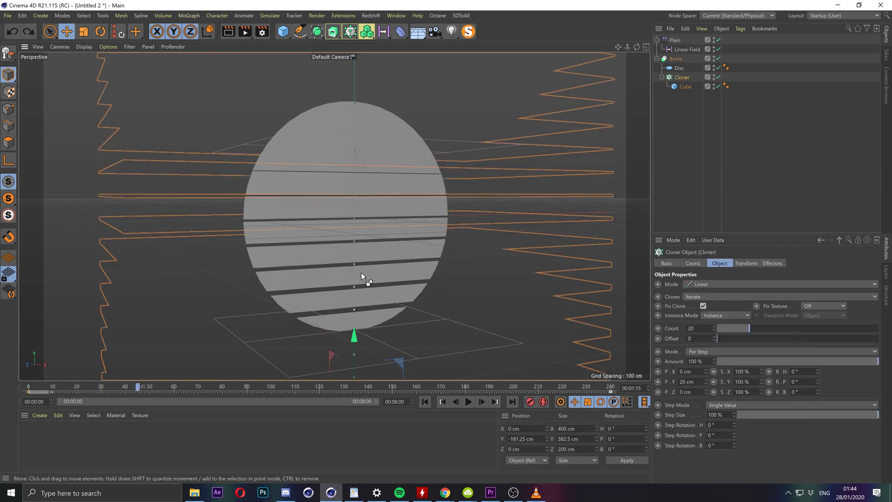
{"action": "left_click", "coordinate": [425, 401]}
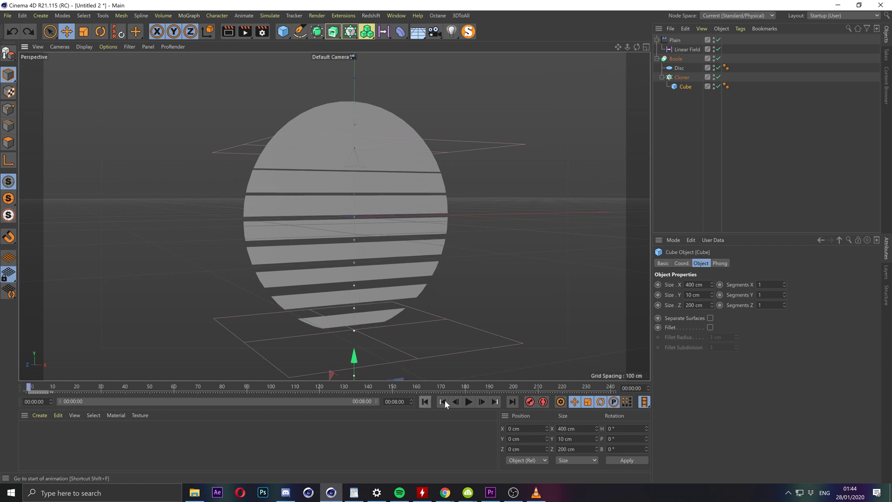
{"action": "left_click", "coordinate": [468, 402]}
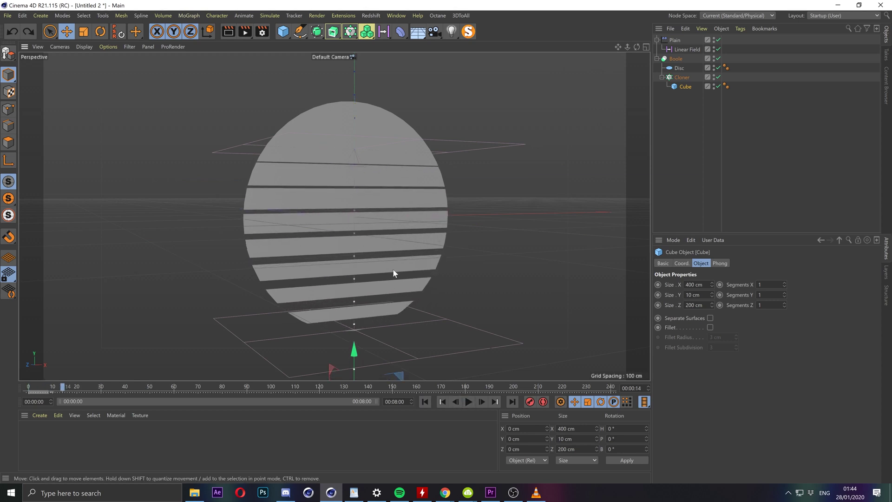
Create a new material and load a Gradient into its Luminance texture.
{"action": "double_click", "coordinate": [111, 448]}
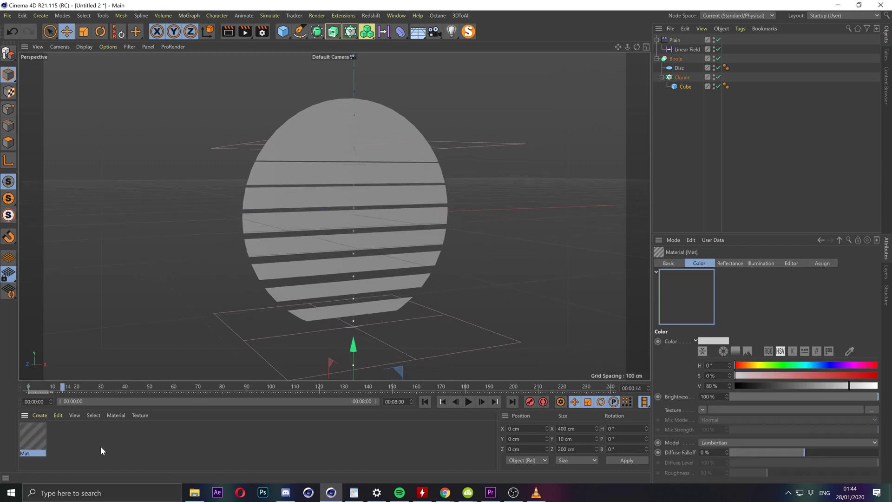
{"action": "double_click", "coordinate": [29, 436]}
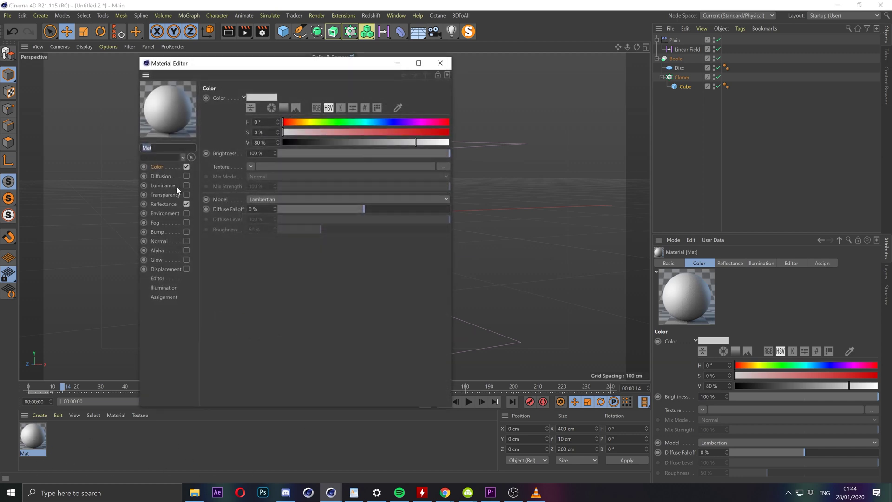
{"action": "left_click", "coordinate": [177, 185]}
{"action": "left_click", "coordinate": [186, 186]}
{"action": "left_click", "coordinate": [249, 167]}
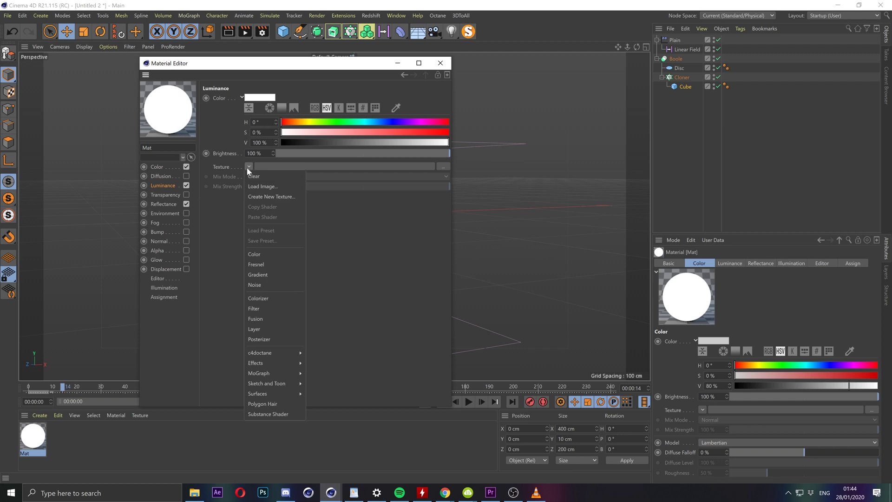
{"action": "left_click", "coordinate": [258, 274]}
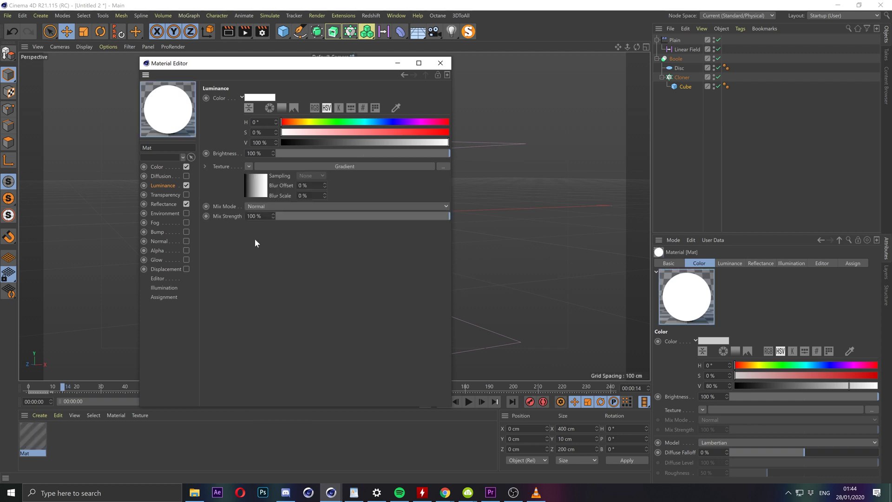
Turn off Color and Reflectance and set the Gradient type to 2D - V.
{"action": "left_click", "coordinate": [186, 167]}
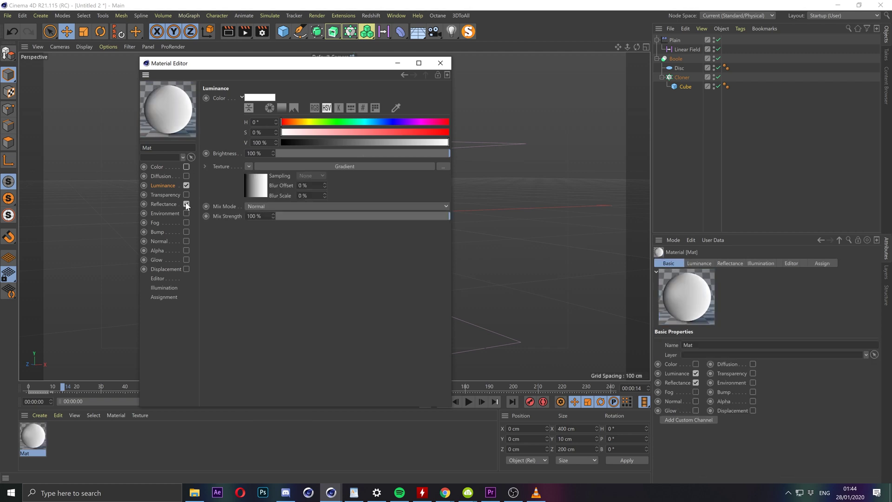
{"action": "left_click", "coordinate": [187, 204]}
{"action": "left_click", "coordinate": [264, 189]}
{"action": "left_click", "coordinate": [262, 188]}
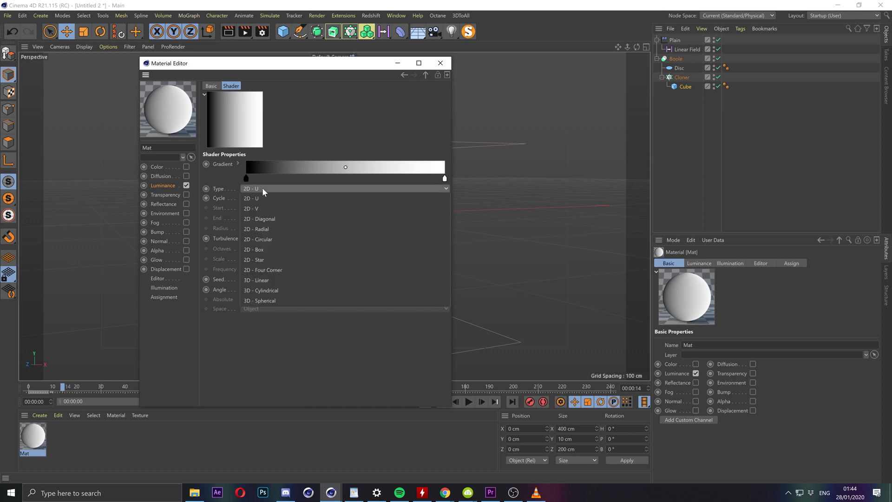
{"action": "left_click", "coordinate": [254, 210]}
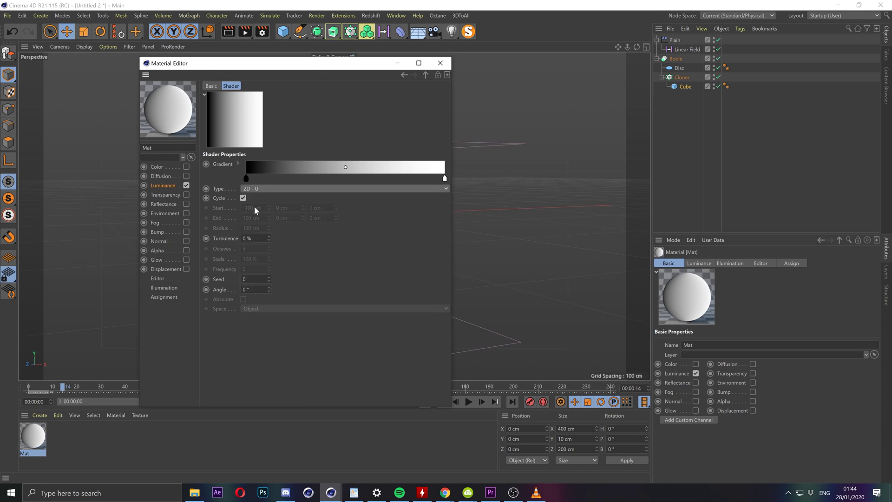
{"action": "left_click_drag", "start_coordinate": [251, 63], "coordinate": [266, 215]}
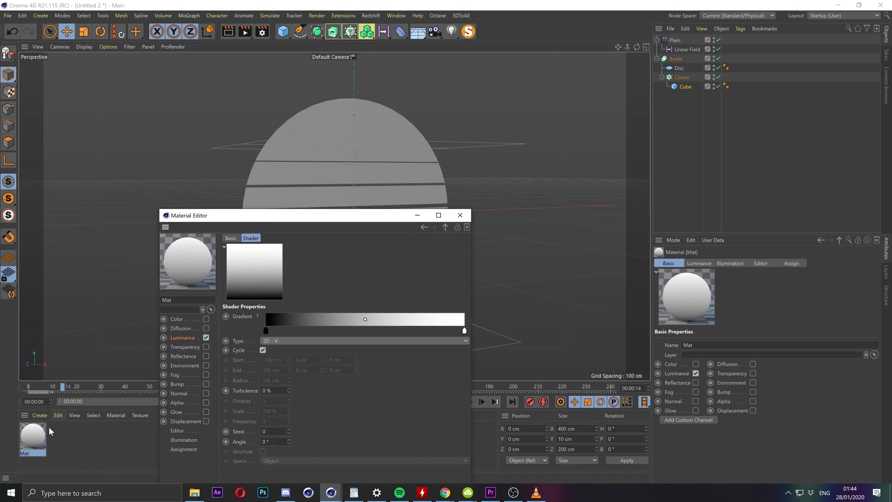
Apply Mat to the Disc and set the gradient's left knot to magenta.
{"action": "left_click_drag", "start_coordinate": [44, 436], "coordinate": [677, 68]}
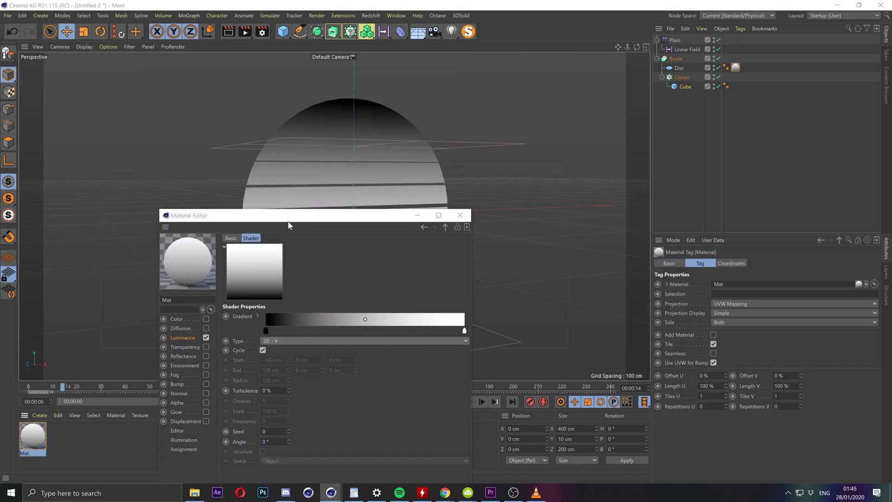
{"action": "left_click_drag", "start_coordinate": [343, 216], "coordinate": [619, 138]}
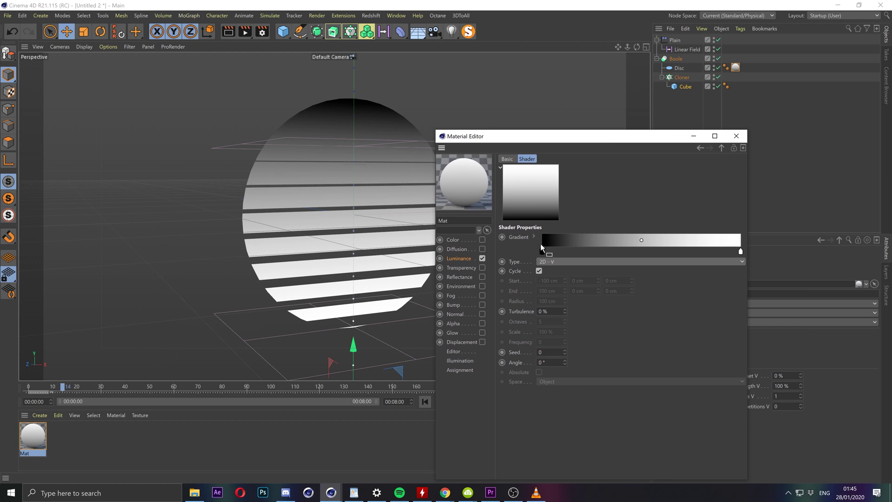
{"action": "double_click", "coordinate": [542, 253]}
{"action": "left_click_drag", "start_coordinate": [539, 259], "coordinate": [626, 279]}
{"action": "left_click", "coordinate": [523, 296]}
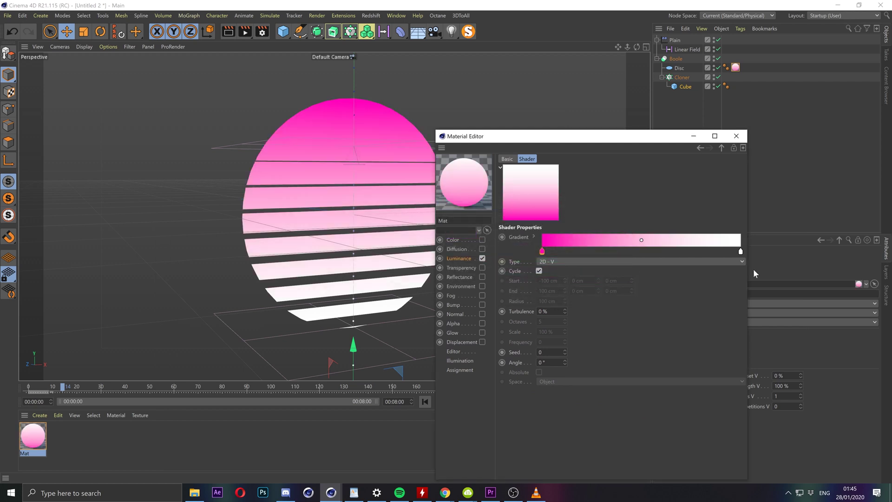
Set the right knot to fully saturated orange and slide it left to about 62.8%.
{"action": "double_click", "coordinate": [740, 251]}
{"action": "left_click", "coordinate": [689, 263]}
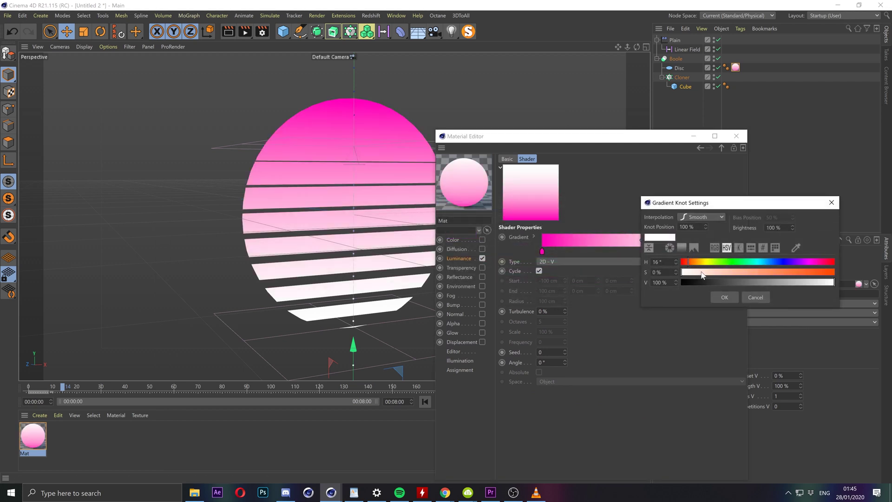
{"action": "left_click_drag", "start_coordinate": [702, 273], "coordinate": [836, 271]}
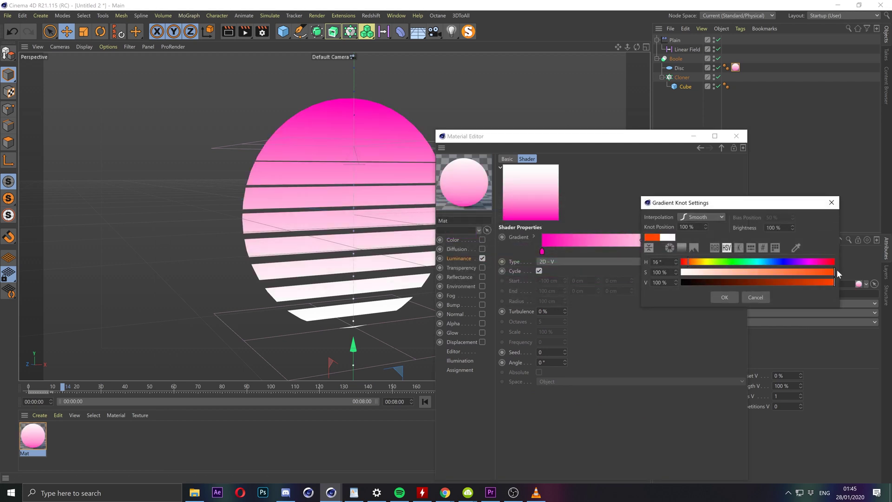
{"action": "left_click", "coordinate": [694, 263]}
{"action": "left_click", "coordinate": [720, 297]}
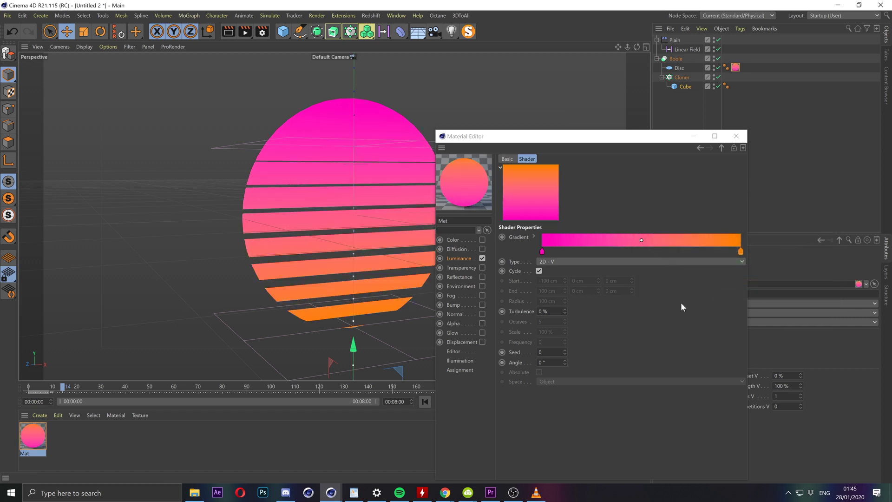
{"action": "left_click_drag", "start_coordinate": [541, 251], "coordinate": [635, 251]}
{"action": "key", "text": "ctrl+z"}
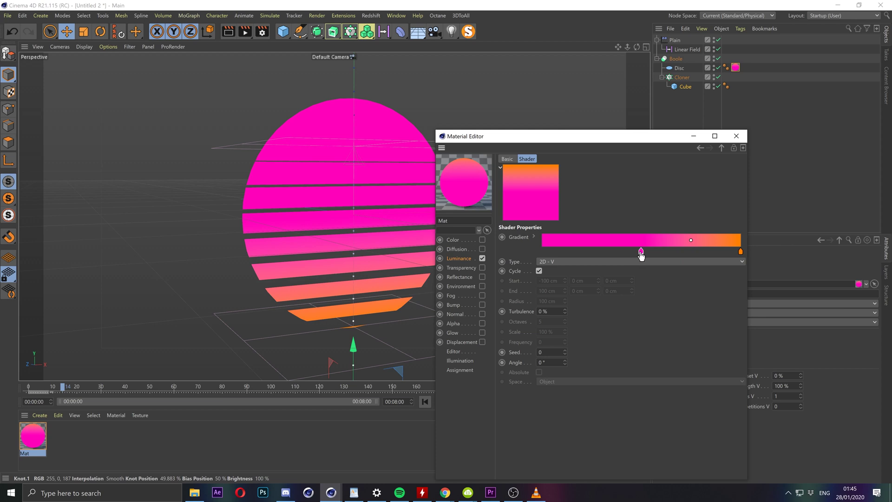
{"action": "left_click_drag", "start_coordinate": [741, 251], "coordinate": [675, 254]}
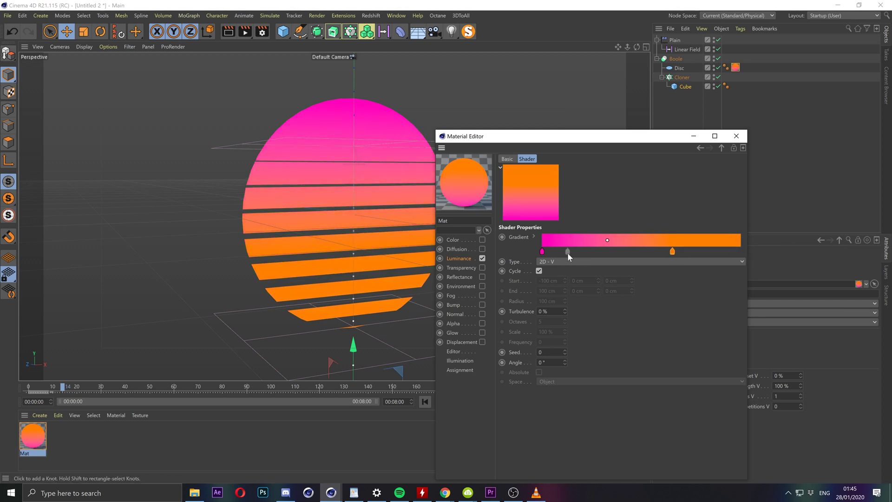
Invert the gradient, readjust its orange and magenta knots, and raise Luminance brightness toward 150%.
{"action": "right_click", "coordinate": [540, 254]}
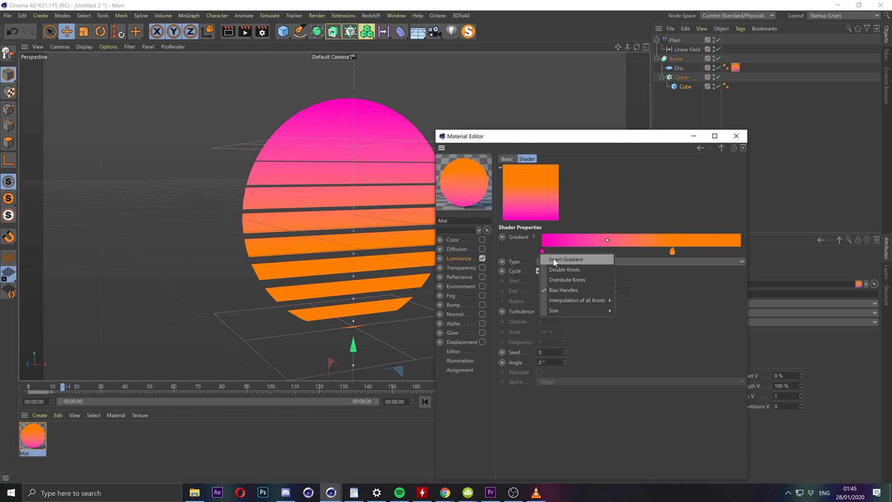
{"action": "left_click", "coordinate": [553, 258]}
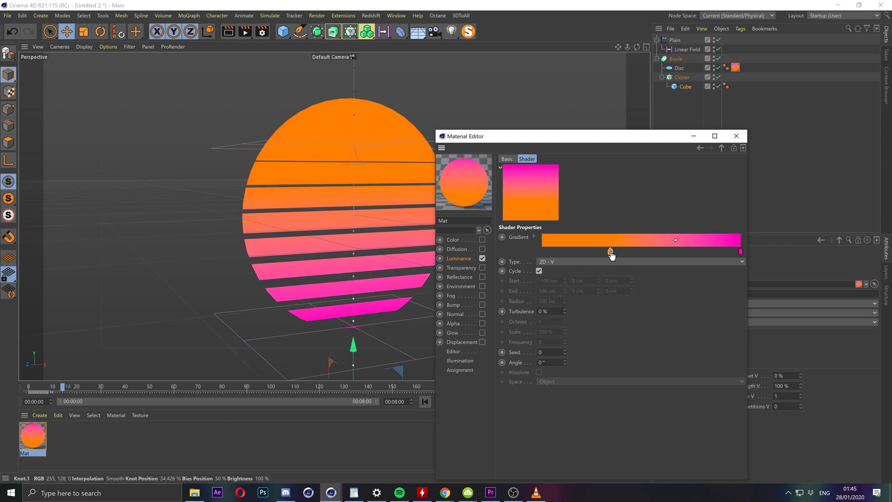
{"action": "left_click_drag", "start_coordinate": [612, 254], "coordinate": [593, 254]}
{"action": "left_click", "coordinate": [740, 252]}
{"action": "left_click_drag", "start_coordinate": [742, 252], "coordinate": [715, 252]}
{"action": "left_click_drag", "start_coordinate": [594, 254], "coordinate": [616, 259]}
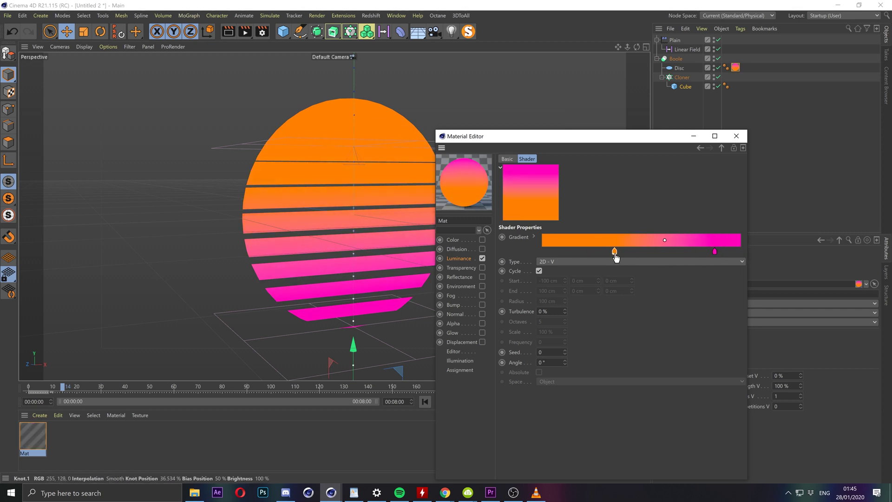
{"action": "left_click", "coordinate": [468, 259]}
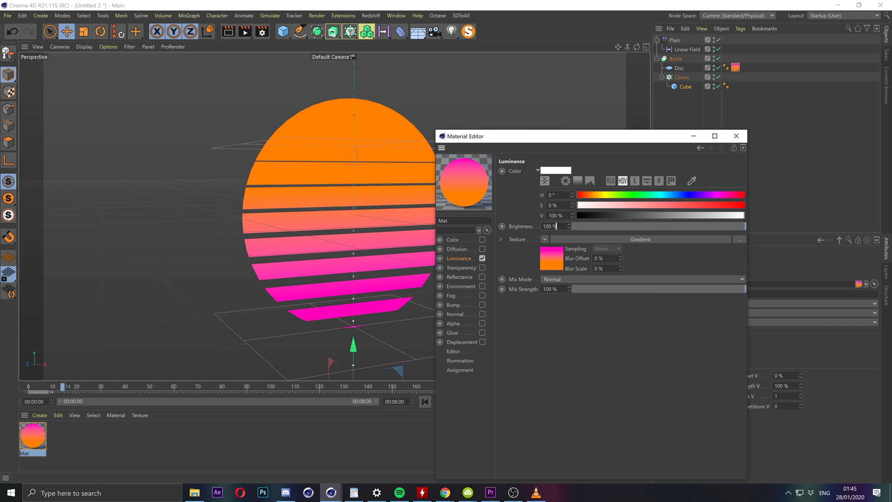
{"action": "left_click_drag", "start_coordinate": [556, 226], "coordinate": [522, 228]}
Set the luminance texture brightness to 150% with the Multiply mix mode.
{"action": "type", "text": "150"}
{"action": "key", "text": "Return"}
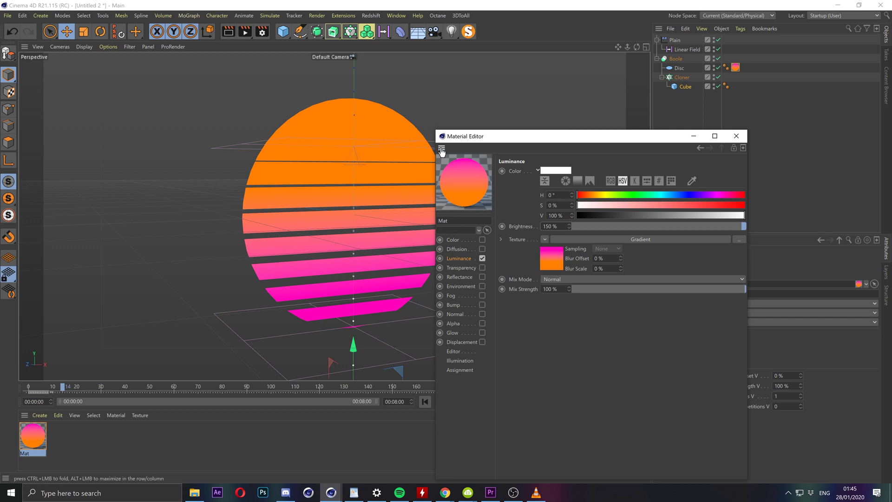
{"action": "left_click", "coordinate": [556, 280]}
{"action": "left_click", "coordinate": [569, 316]}
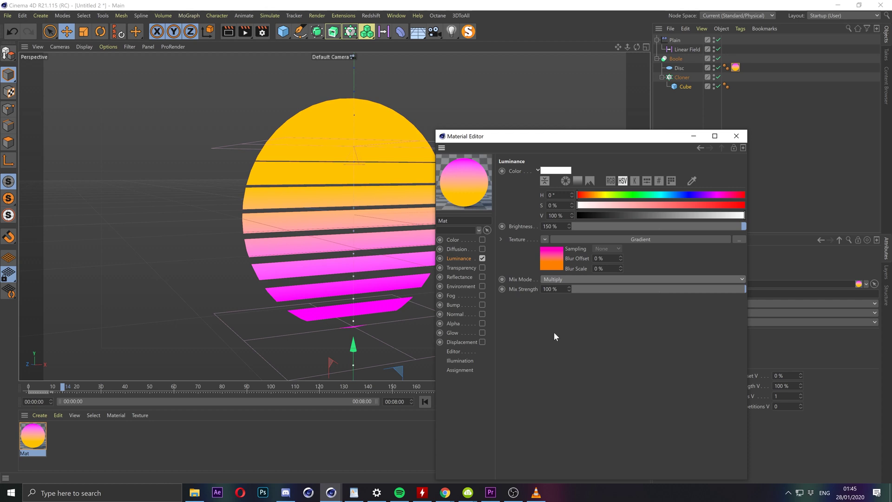
Raise the luminance brightness to 200% and bring up the delorean.mp4 reference video.
{"action": "left_click_drag", "start_coordinate": [325, 239], "coordinate": [291, 241], "text": "alt"}
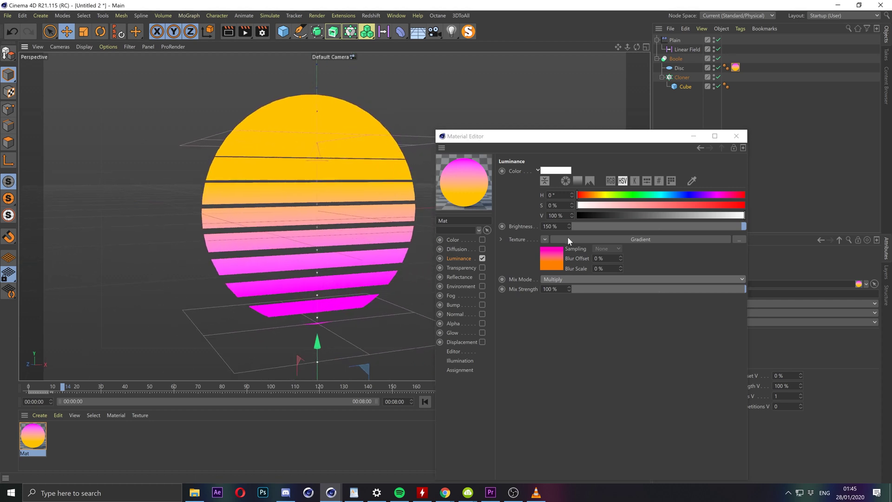
{"action": "left_click", "coordinate": [550, 226]}
{"action": "type", "text": "200"}
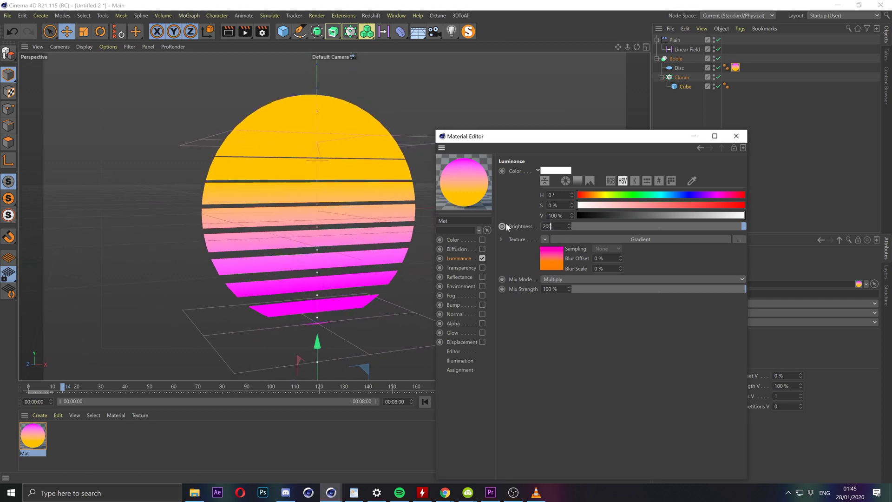
{"action": "key", "text": "Return"}
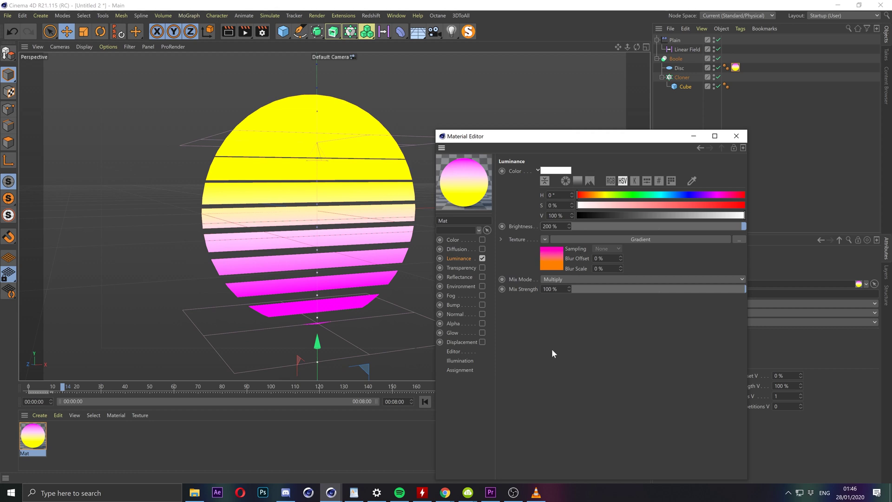
{"action": "left_click", "coordinate": [535, 492]}
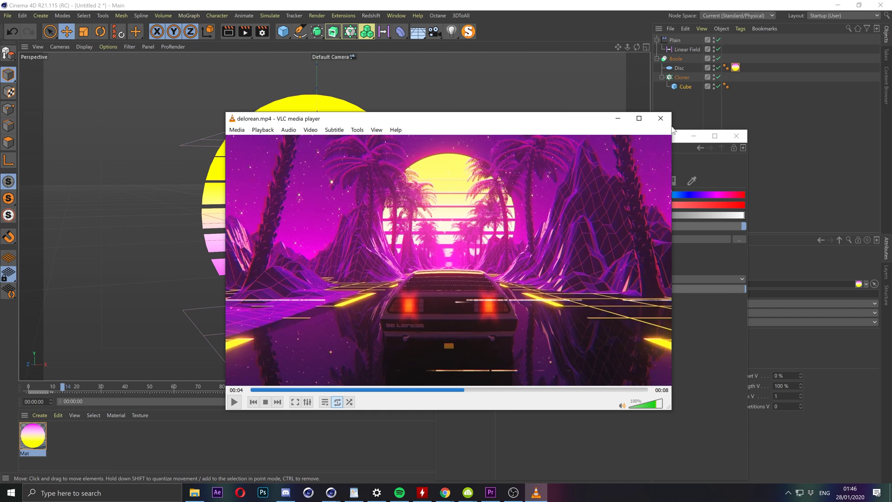
Close the VLC window showing the delorean.mp4 reference clip.
{"action": "left_click", "coordinate": [660, 118]}
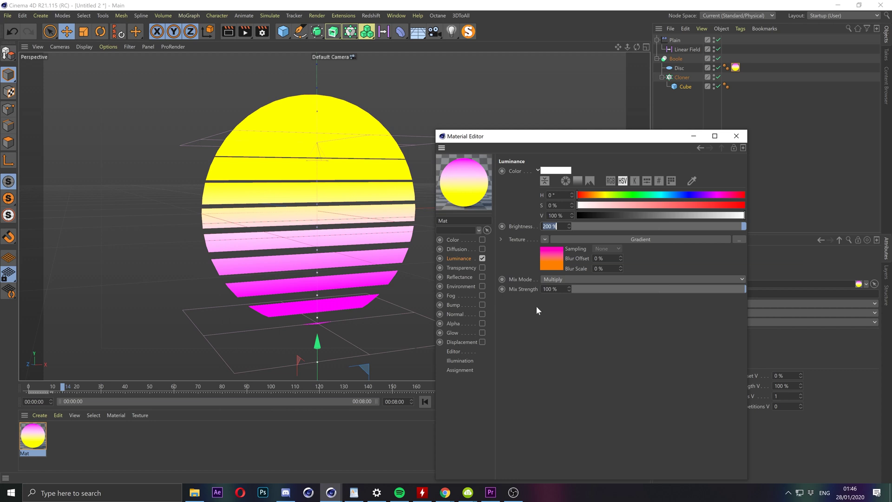
Close the Material Editor, face the sun, and play the stripe-scrolling animation.
{"action": "left_click", "coordinate": [736, 135]}
{"action": "left_click_drag", "start_coordinate": [261, 200], "coordinate": [409, 242], "text": "alt"}
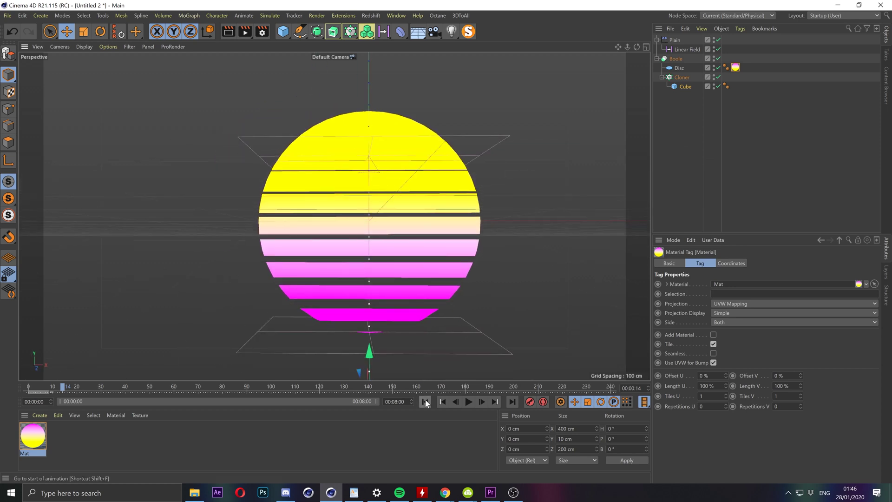
{"action": "left_click", "coordinate": [468, 402]}
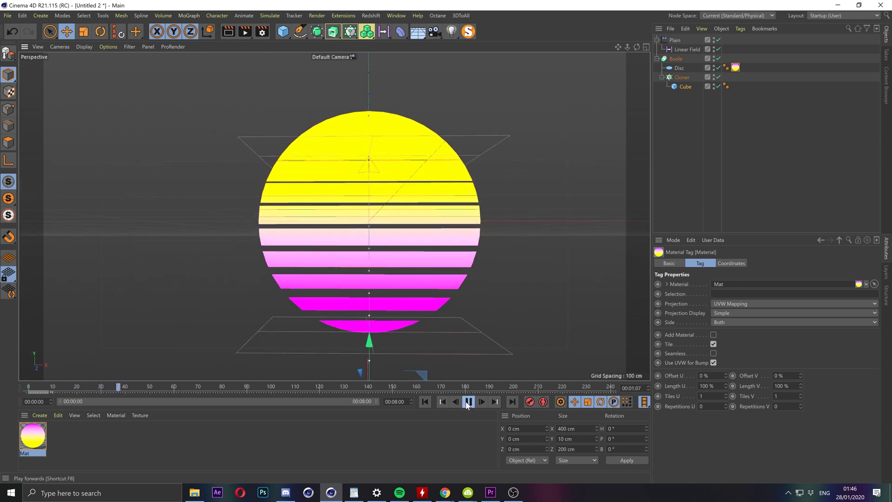
{"action": "middle_click_drag", "start_coordinate": [410, 275], "coordinate": [385, 271], "text": "alt"}
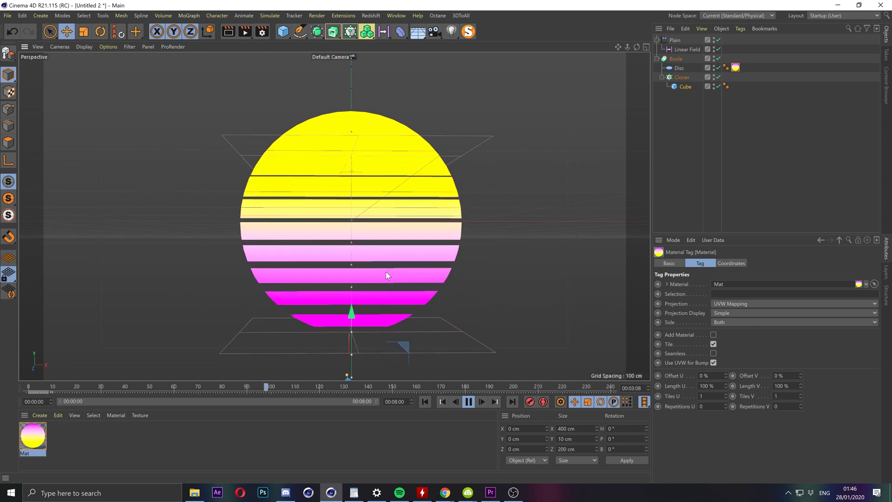